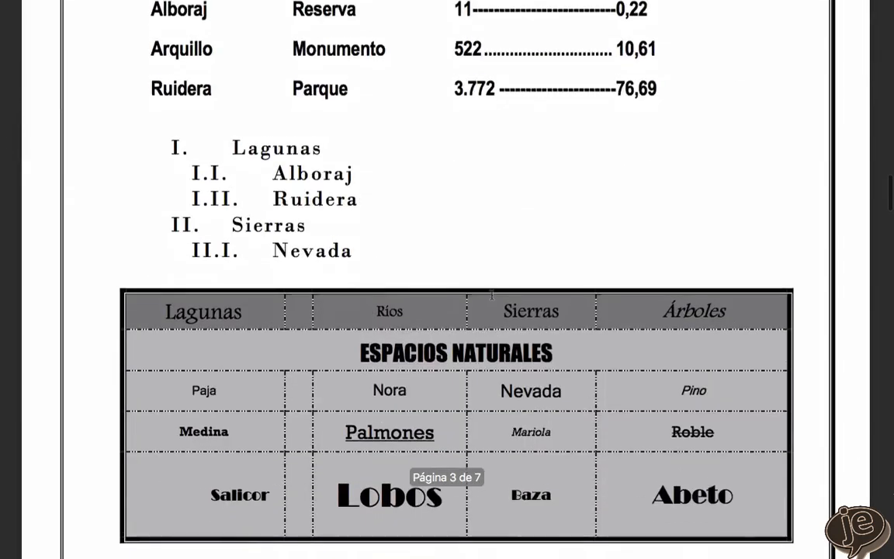
- Review the exam document's sample layout page, its Word layout specifications and the Excel exercise instructions
scroll(491, 294, "up", 4)
scroll(492, 294, "up", 3)
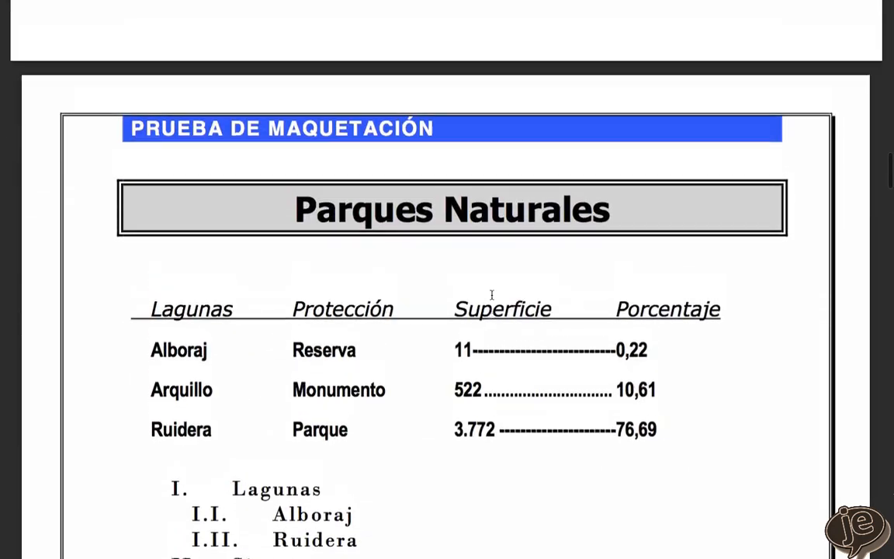
scroll(492, 294, "down", 5)
scroll(491, 294, "down", 8)
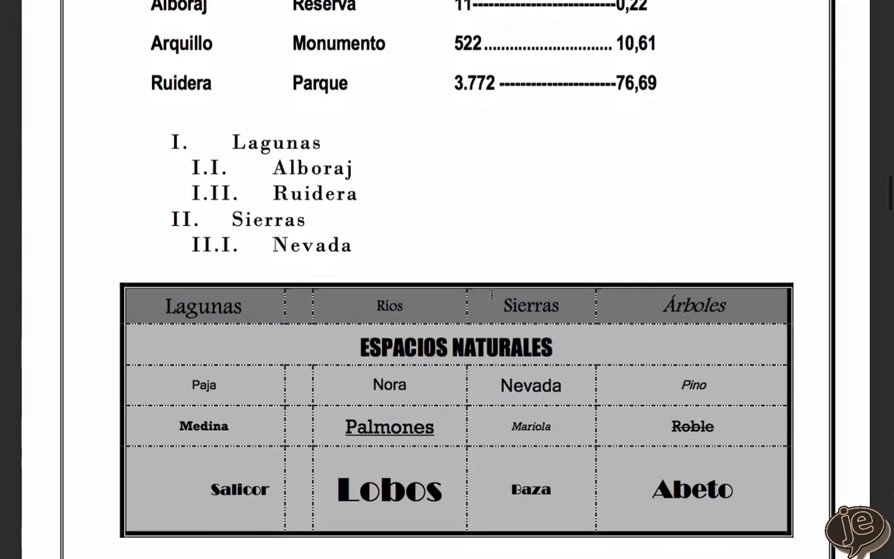
scroll(492, 294, "down", 15)
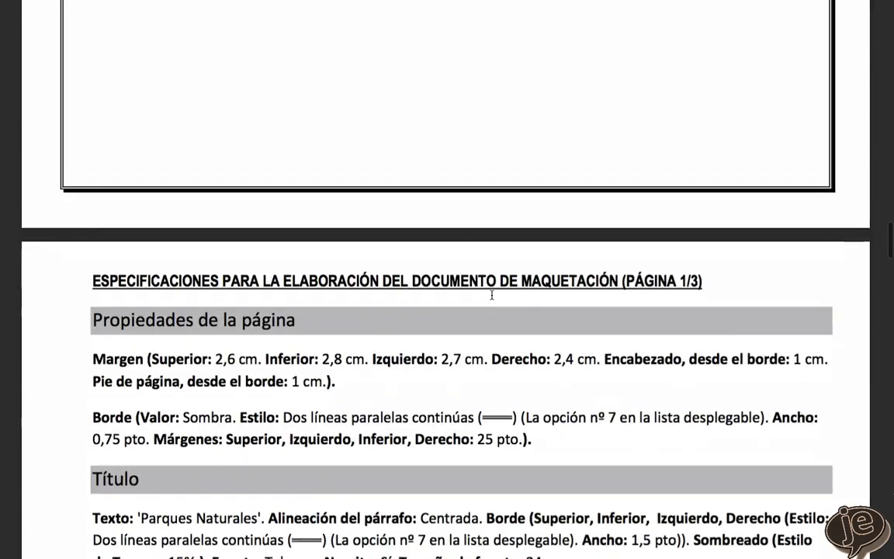
scroll(492, 294, "down", 1)
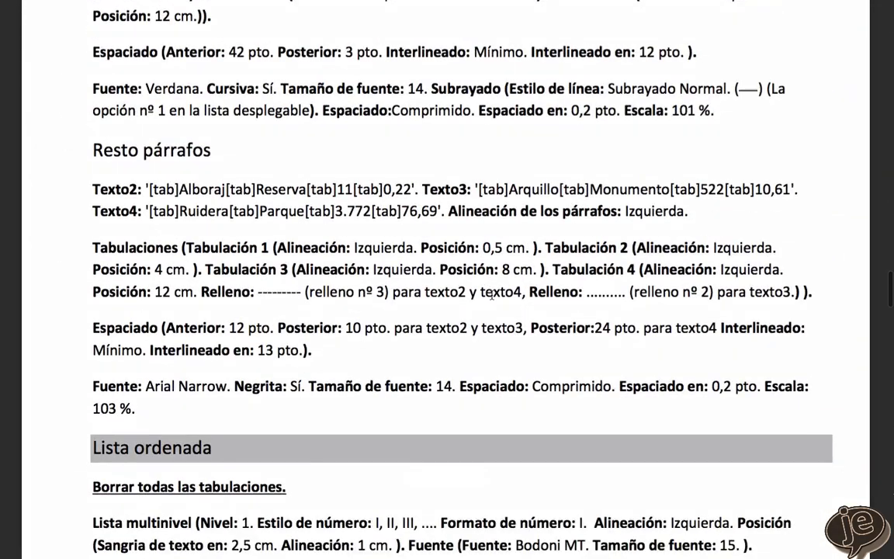
scroll(491, 294, "down", 15)
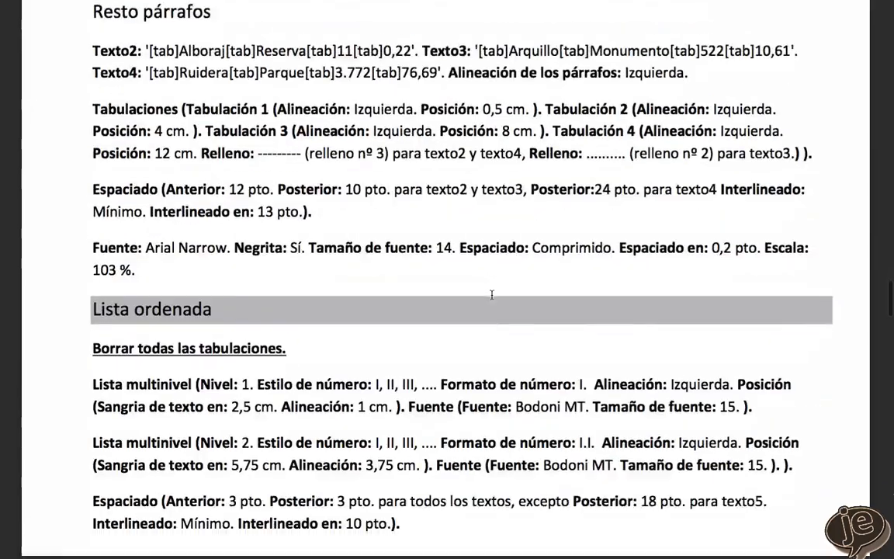
scroll(491, 295, "down", 20)
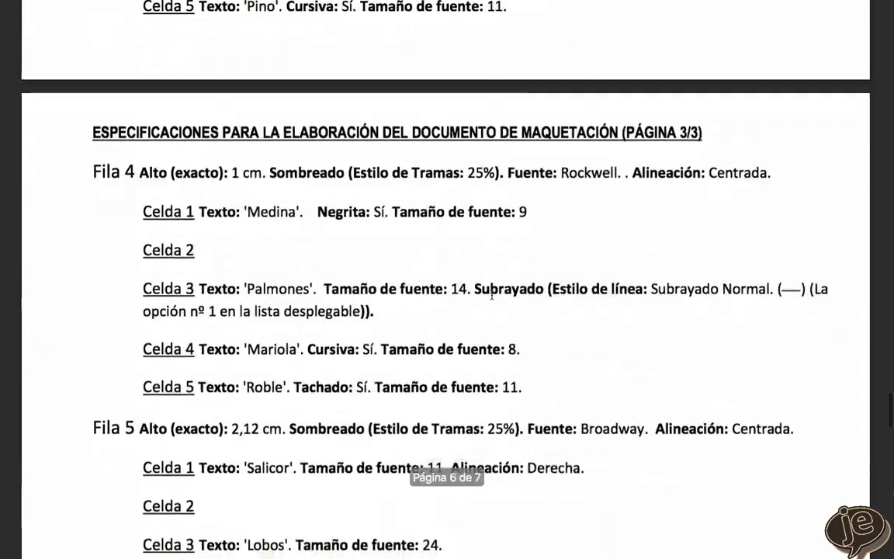
scroll(492, 295, "up", 20)
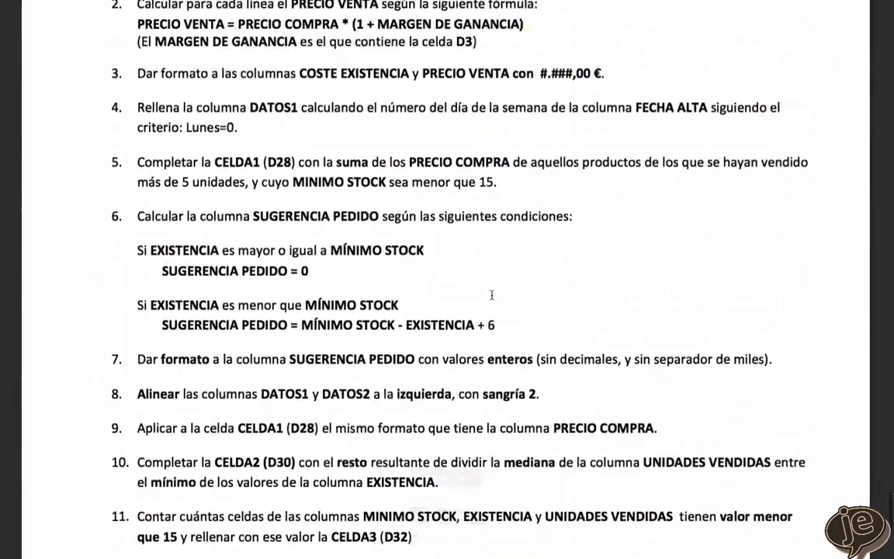
scroll(491, 294, "down", 1)
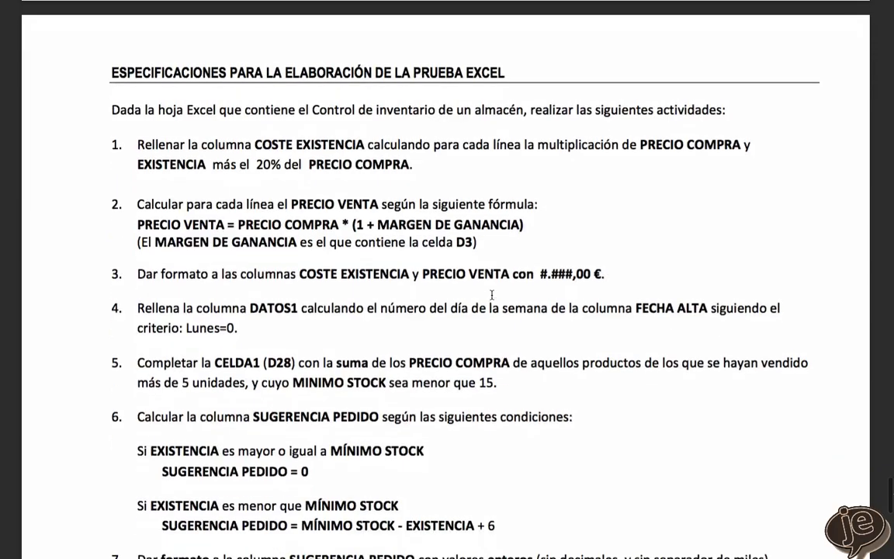
scroll(491, 294, "up", 8)
scroll(491, 294, "down", 5)
scroll(491, 294, "up", 20)
scroll(491, 295, "up", 20)
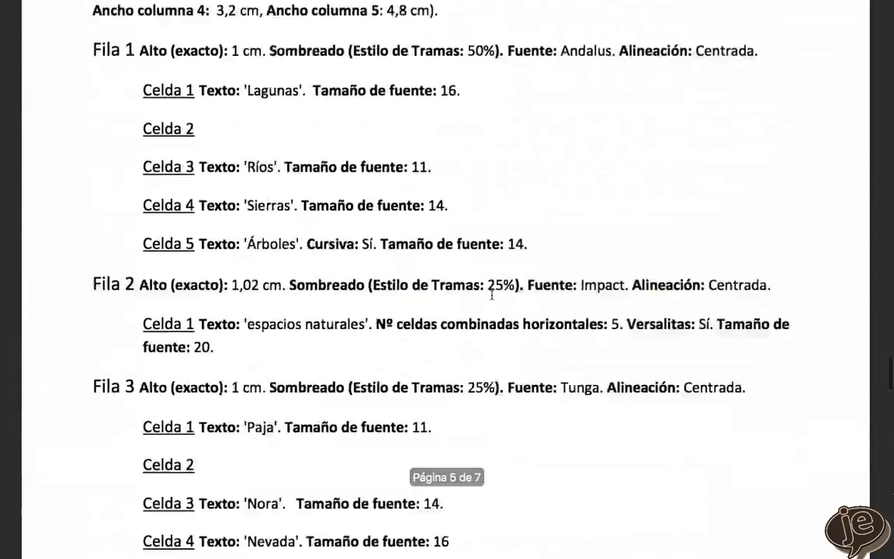
scroll(491, 295, "down", 12)
scroll(491, 294, "down", 20)
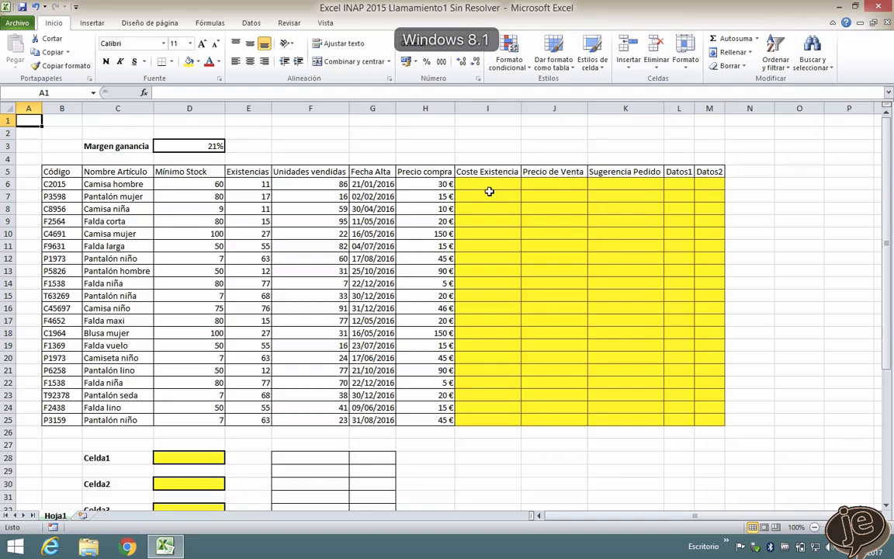
- Calculate Coste Existencia in I6 with =H6*E6+20%*H6 and fill the formula down to I25
left_click(489, 243)
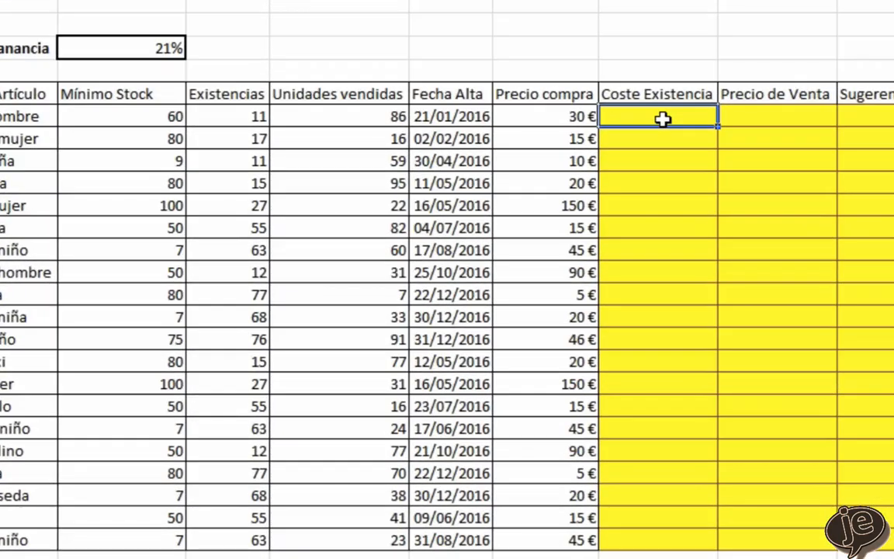
type("=")
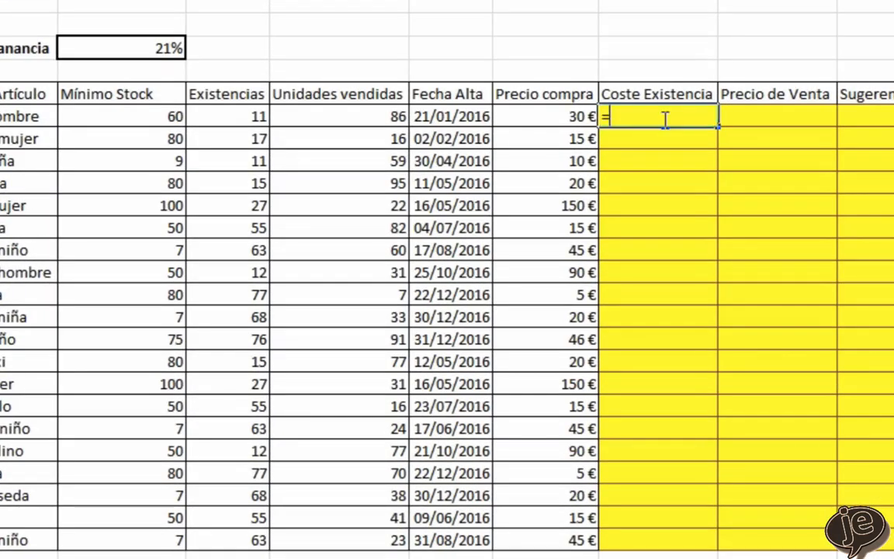
left_click(503, 114)
type("*")
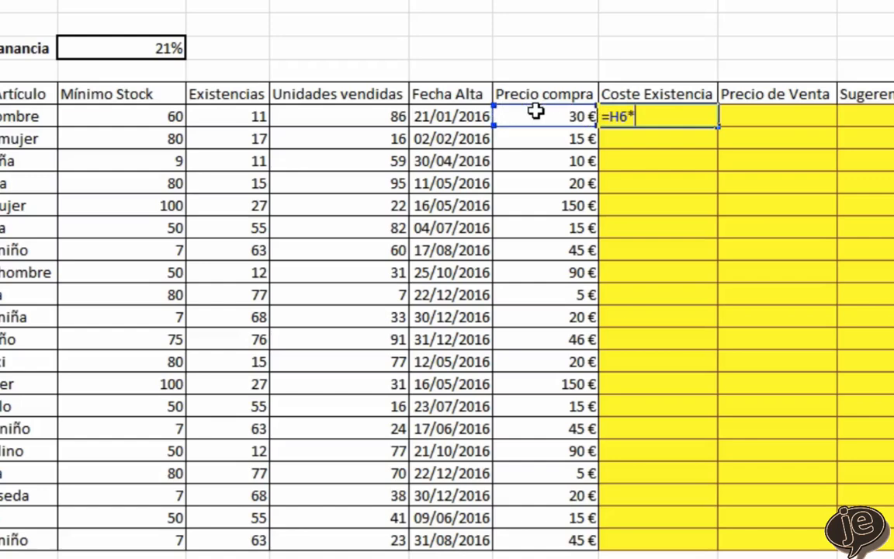
left_click(225, 117)
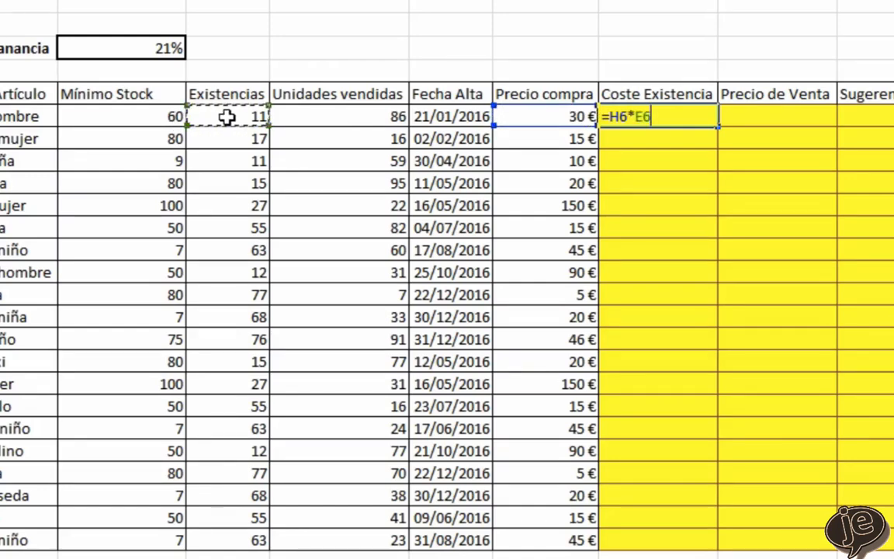
type("+20%")
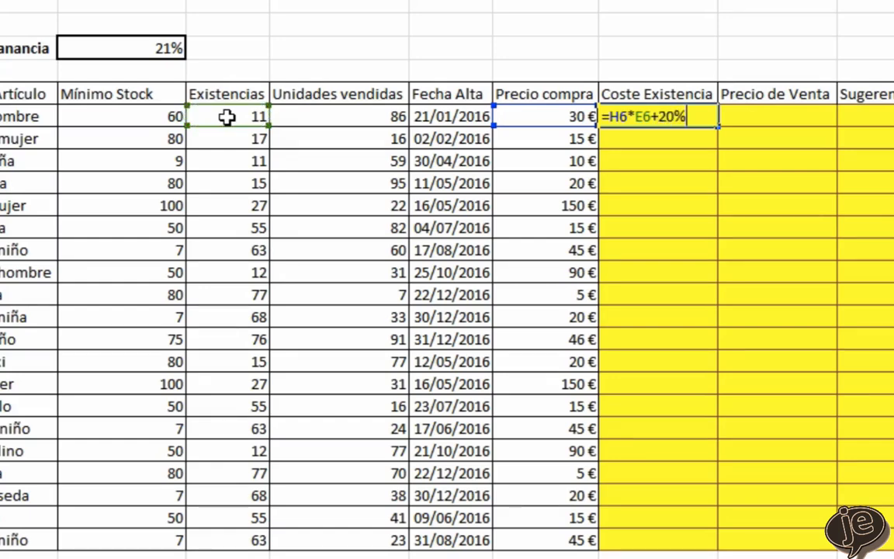
type("*")
left_click(533, 116)
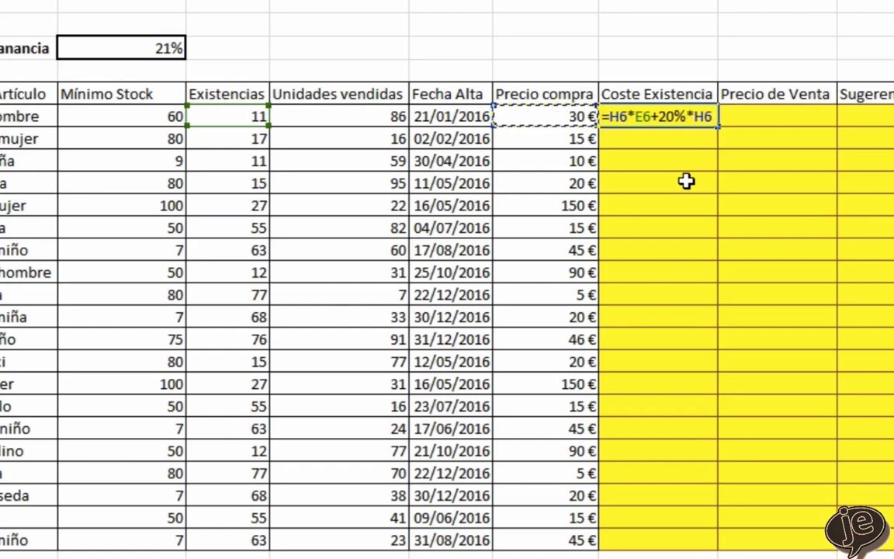
key("Return")
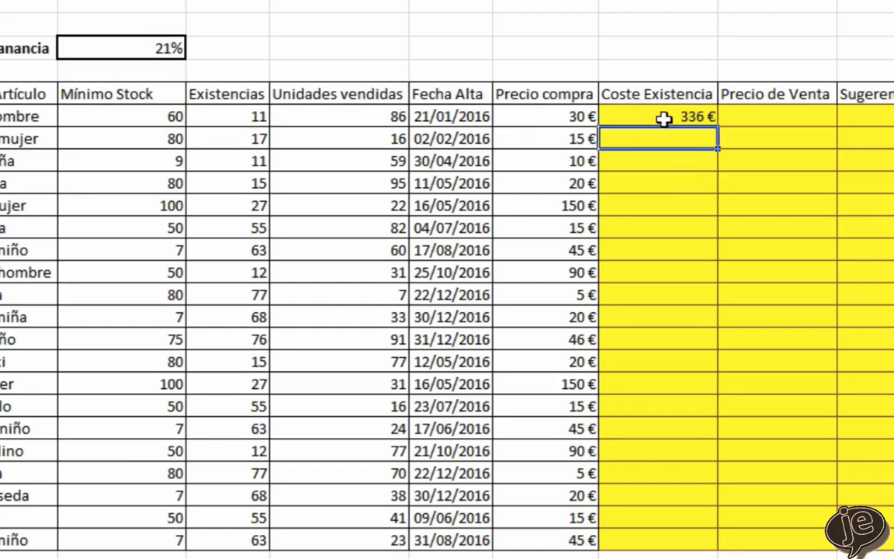
left_click(701, 115)
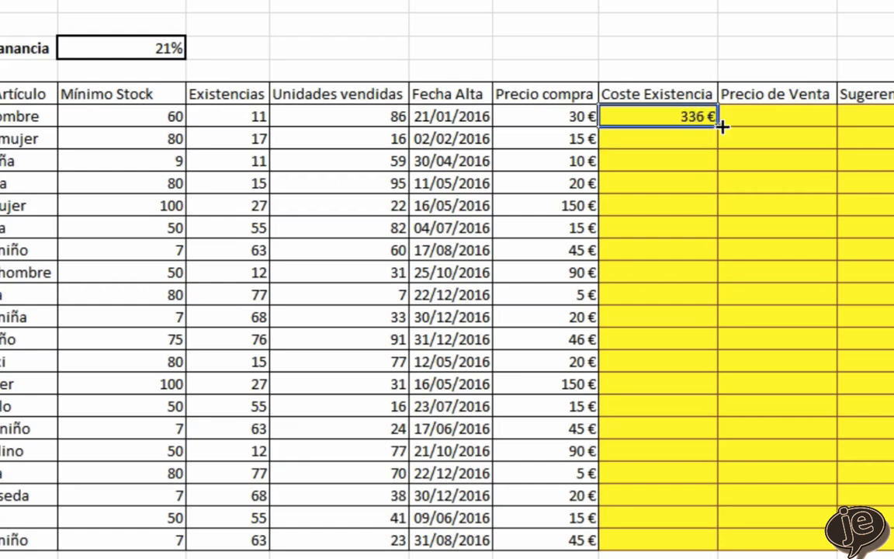
left_click_drag(720, 127, 721, 548)
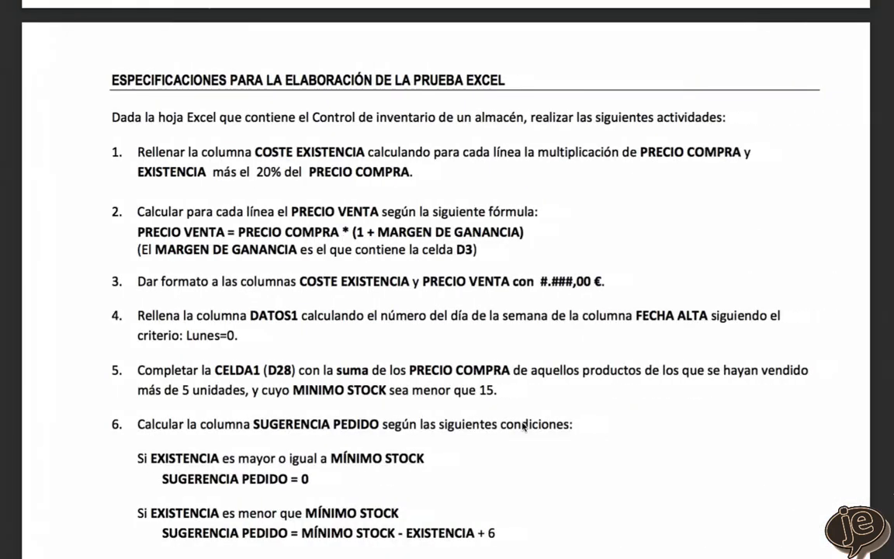
- Calculate Precio de Venta in J6 with =H6*(1+$D$3) and fill the formula down to J25
scroll(183, 221, "down", 2)
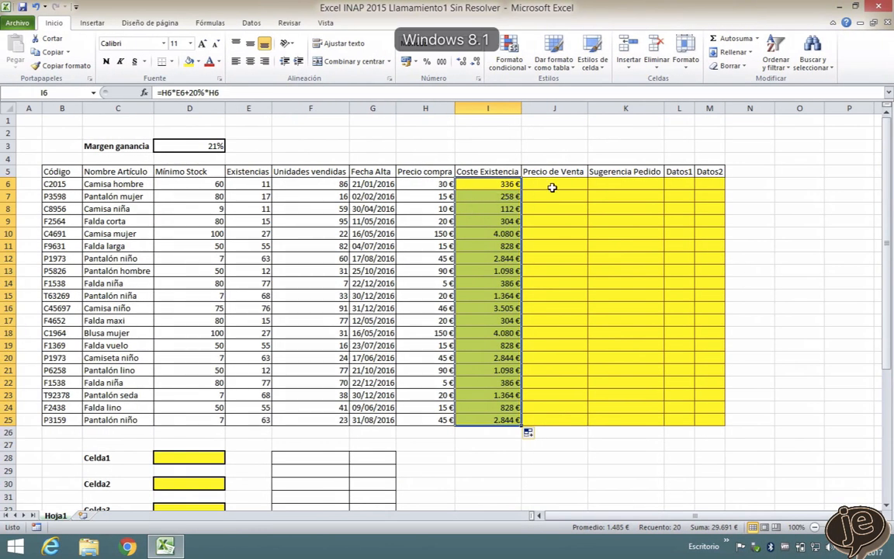
left_click(558, 185)
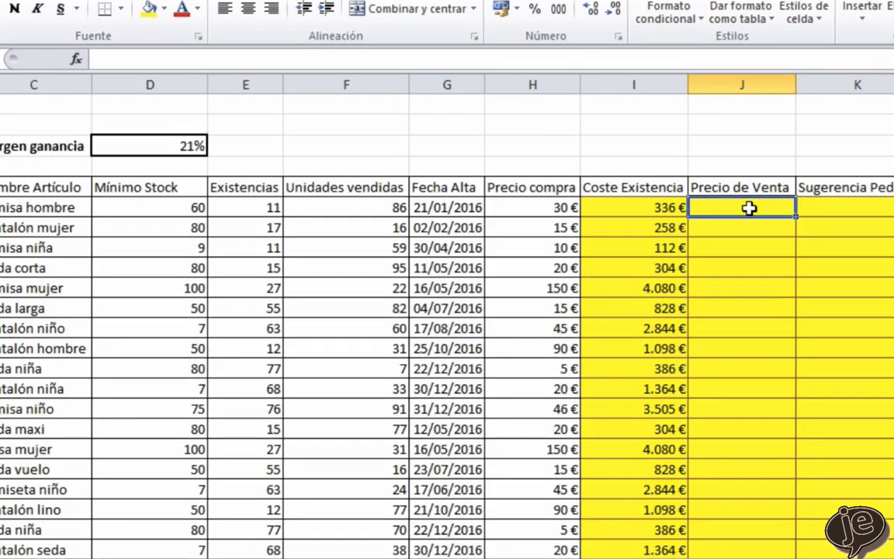
type("=")
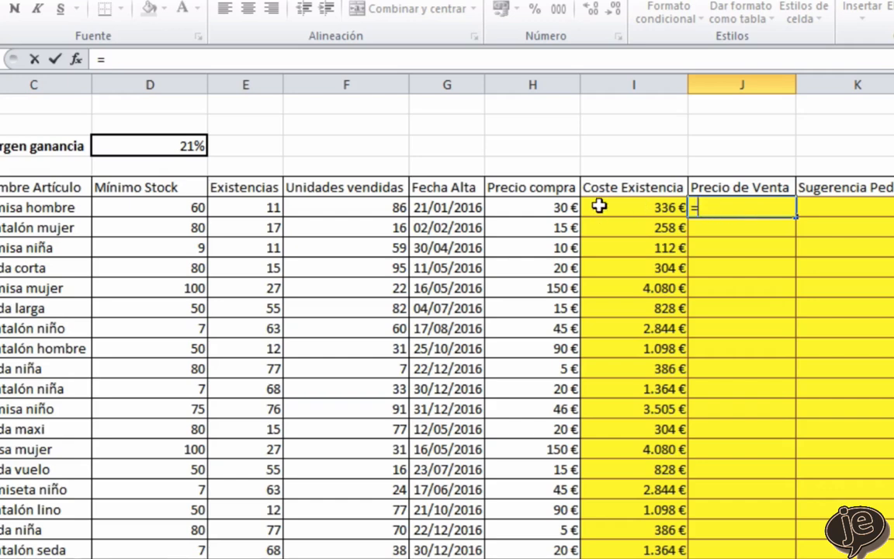
left_click(527, 204)
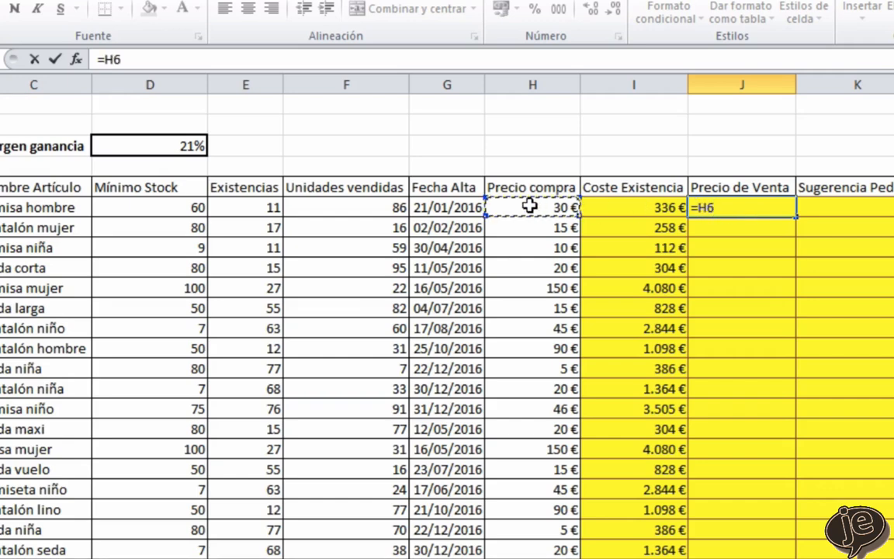
type("*")
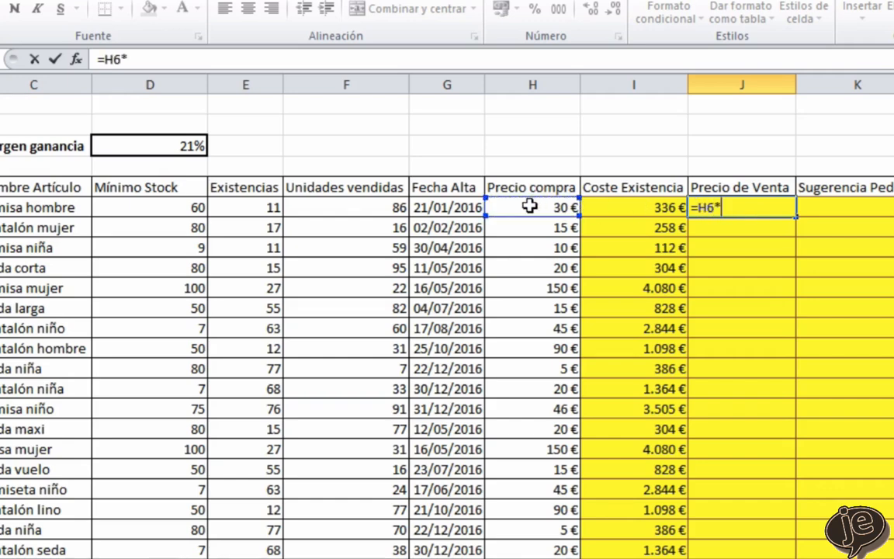
type("(1+")
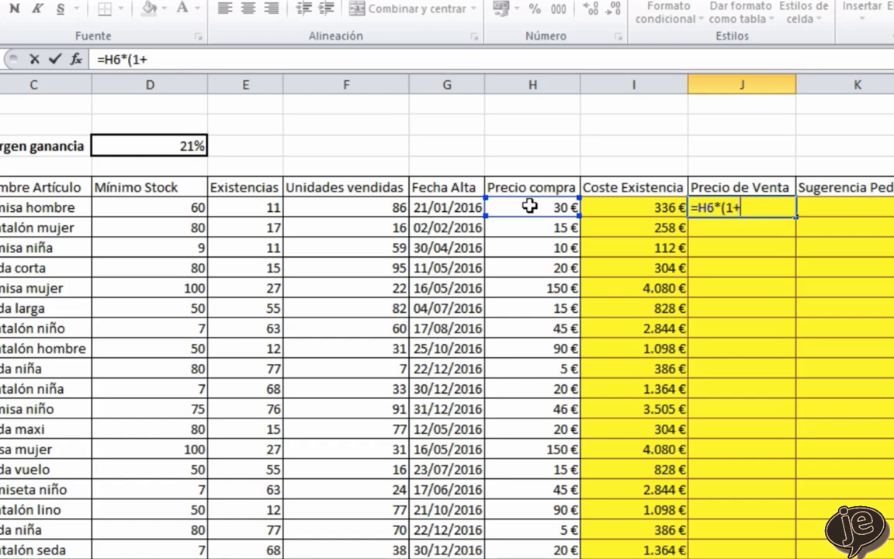
left_click(164, 146)
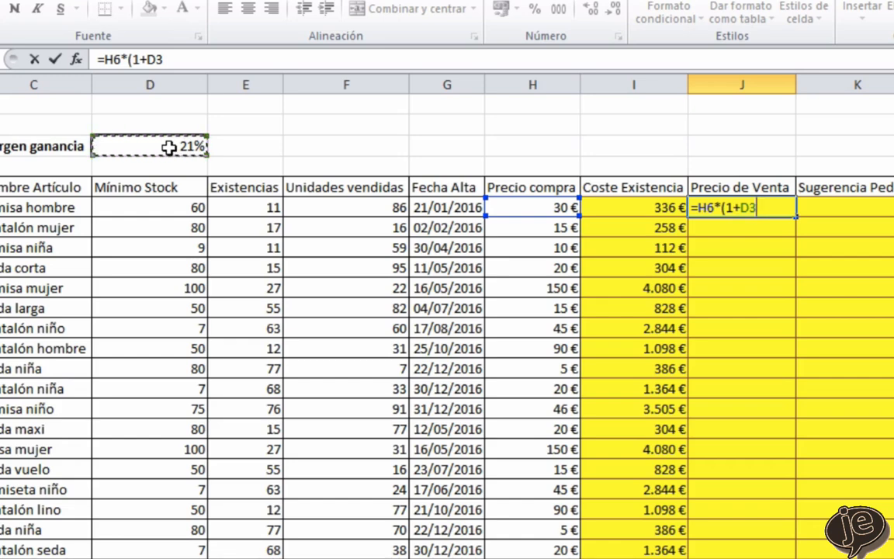
key("F4")
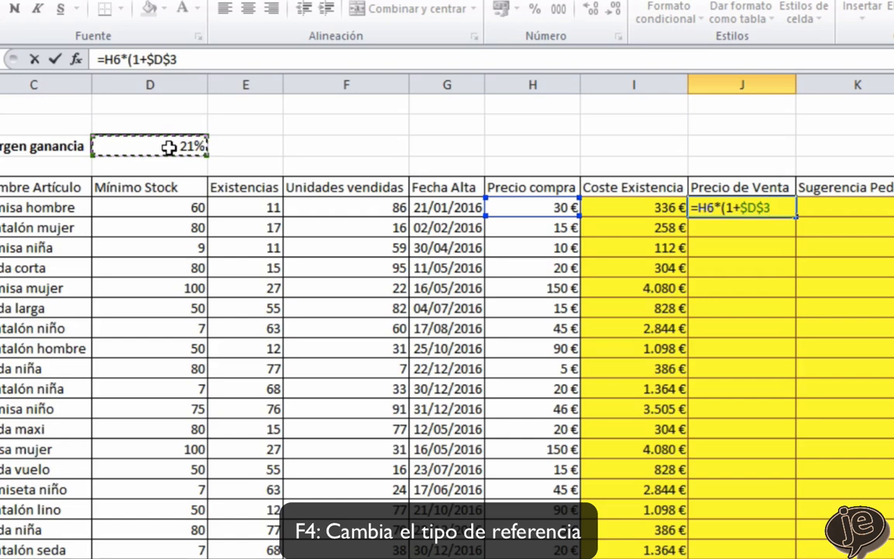
type(")")
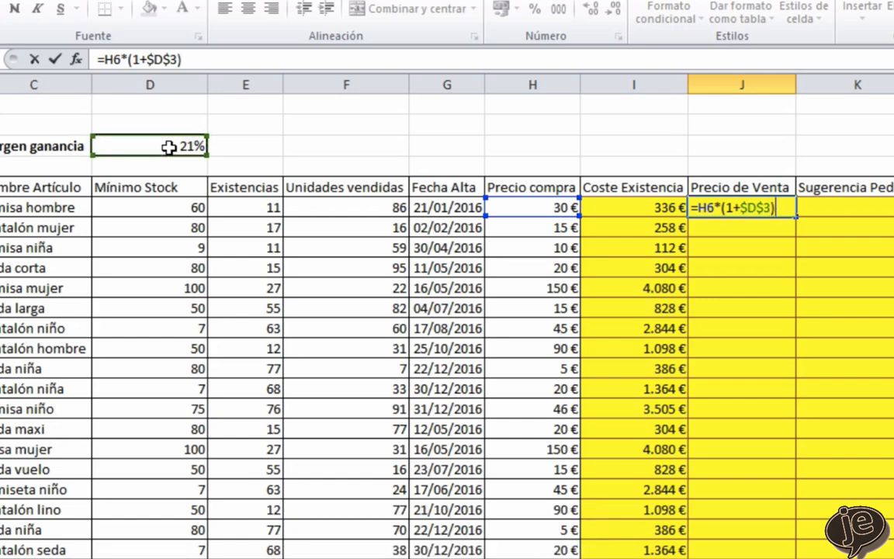
key("Return")
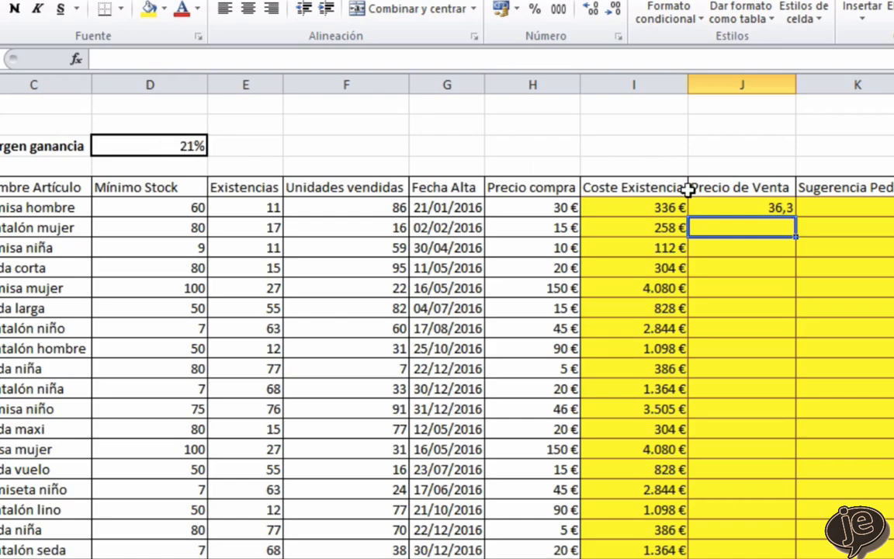
left_click(750, 207)
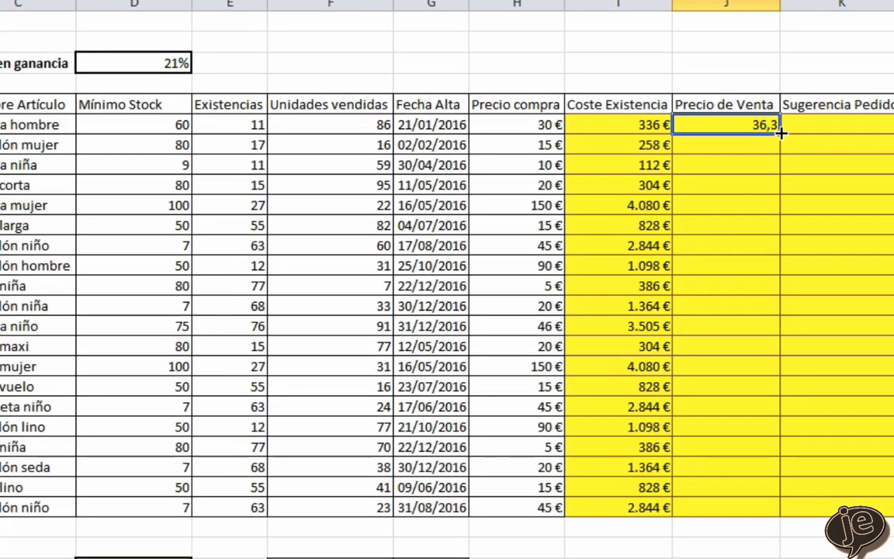
double_click(780, 133)
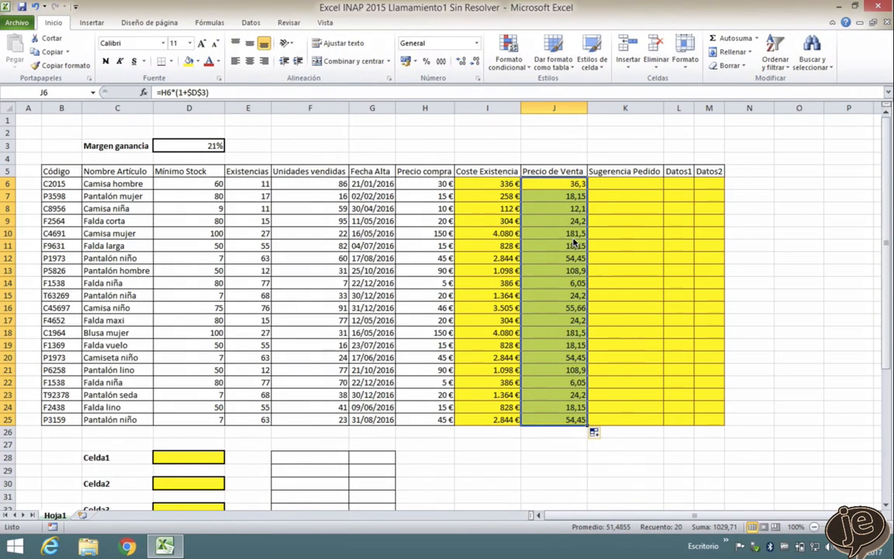
- Apply the Moneda number format with two decimals to the Coste Existencia and Precio de Venta values in I6:J25
left_click_drag(492, 184, 571, 419)
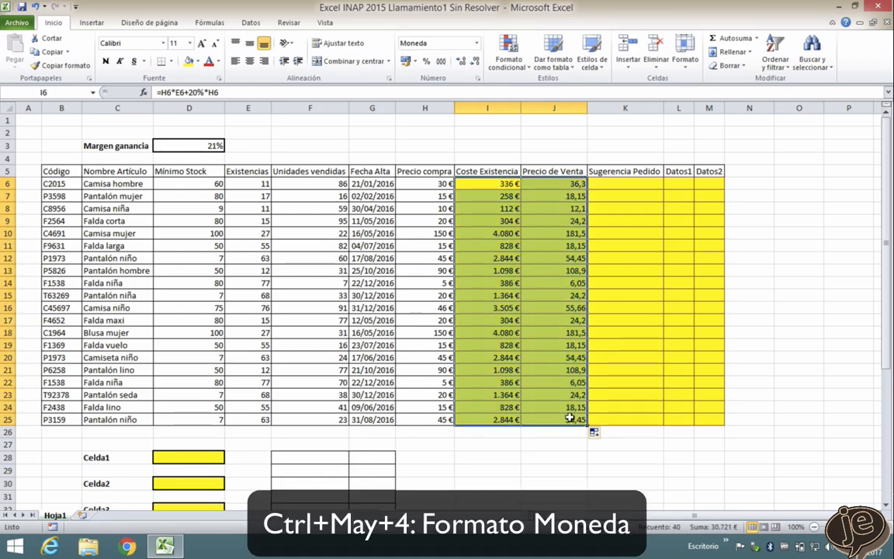
key("ctrl+shift+4")
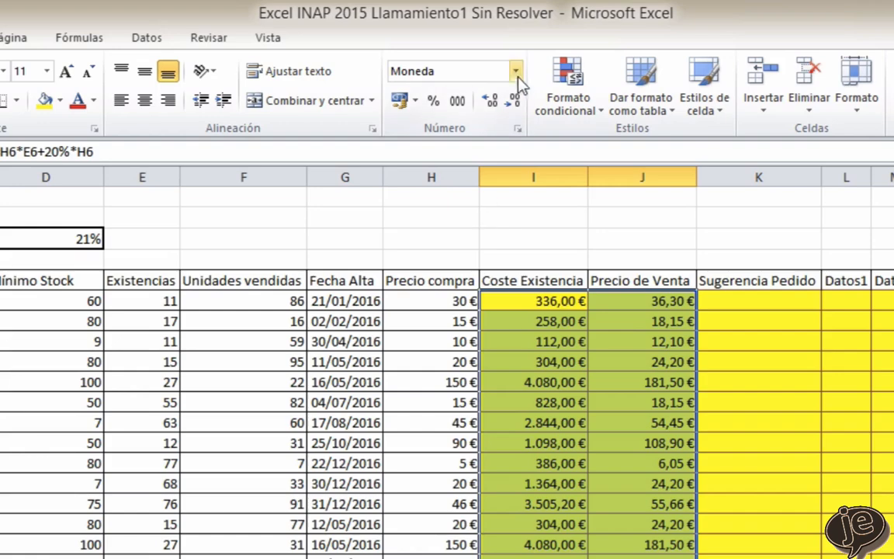
left_click(516, 73)
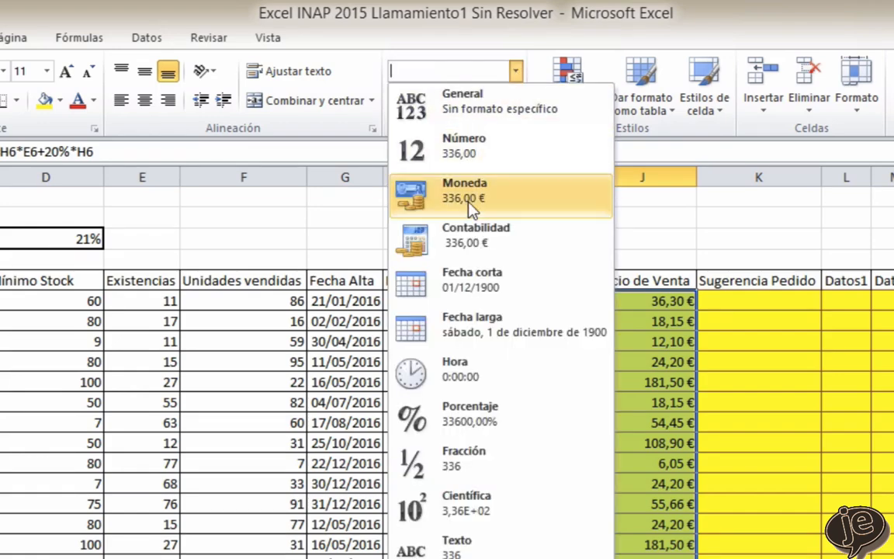
left_click(422, 190)
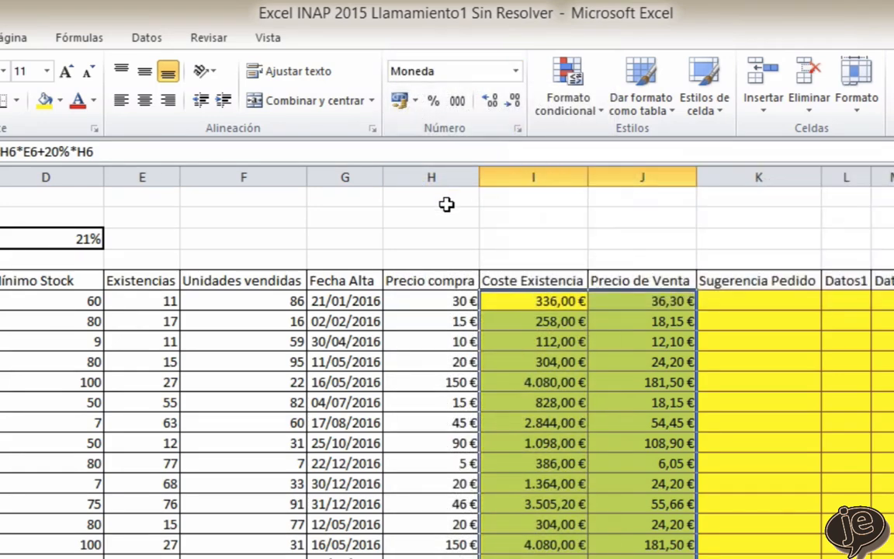
- Check the cell format settings of I6:J25 for the Moneda category, two decimals and € symbol, and accept them
left_click(519, 133)
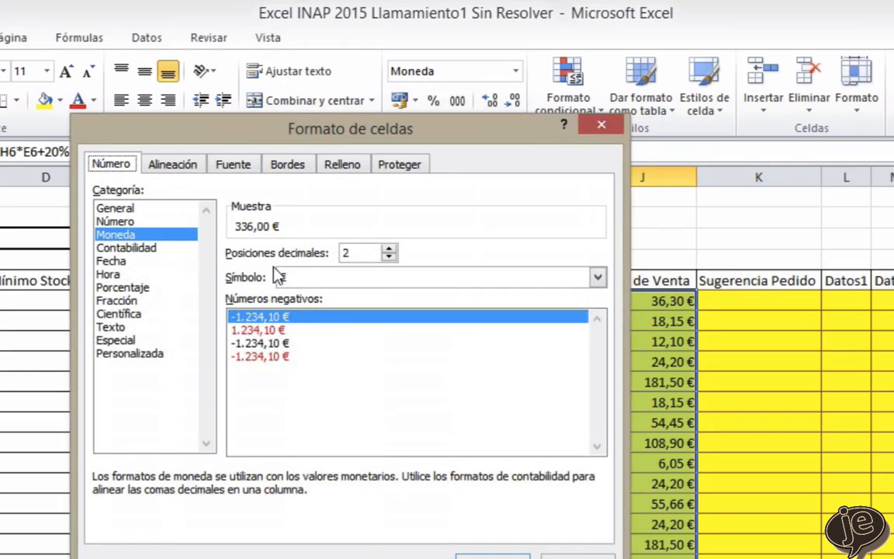
left_click(497, 554)
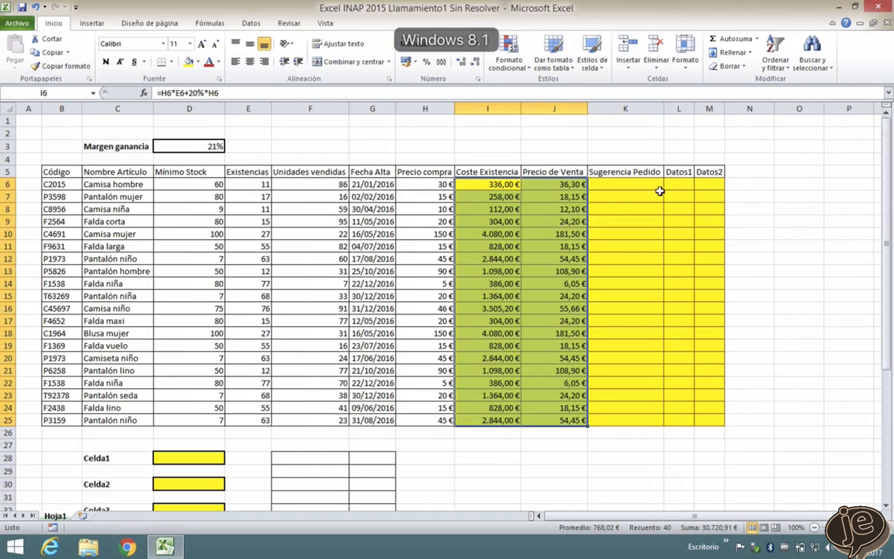
- Calculate Datos1 in L6 with =DIASEM(G6;3) and fill the formula down to L25
left_click(678, 185)
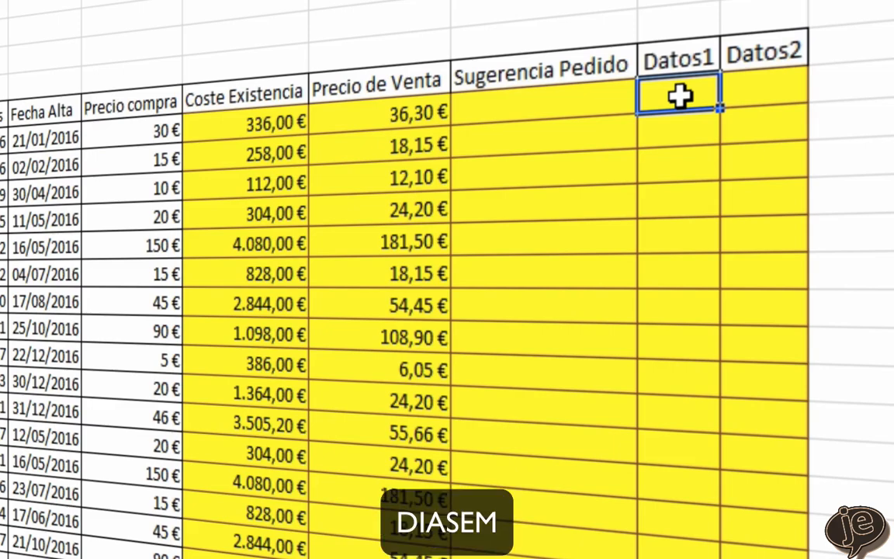
type("=di")
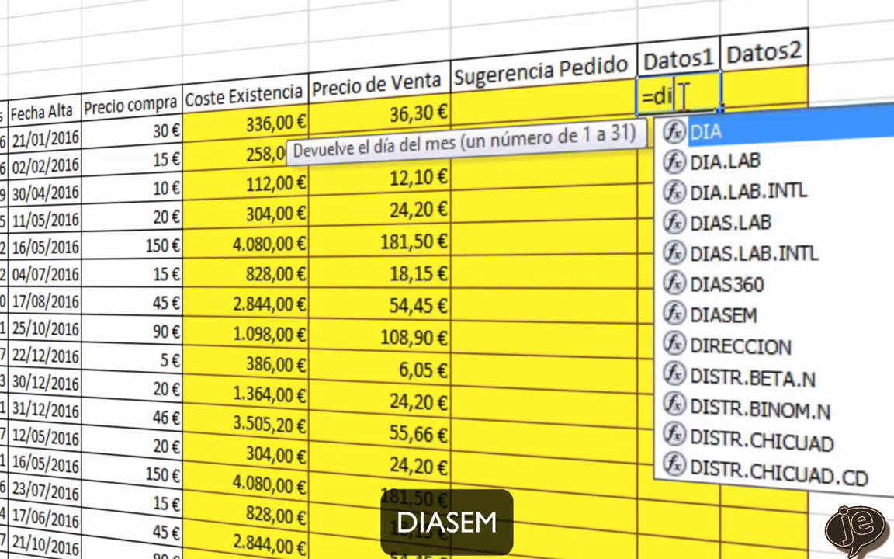
type("asem(")
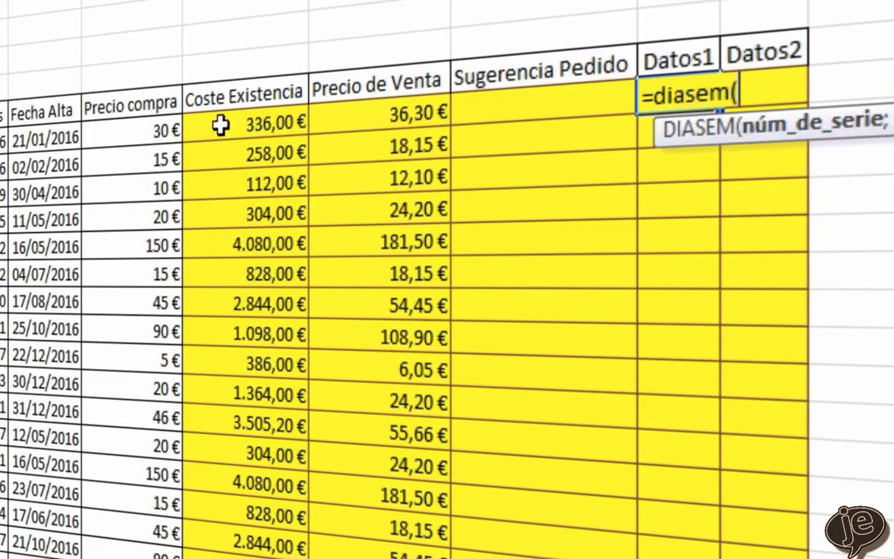
left_click(39, 139)
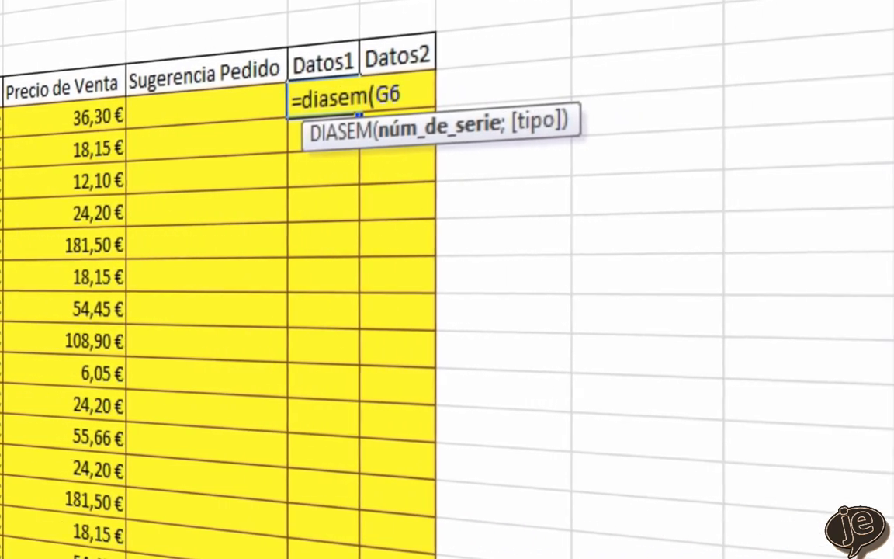
type(";")
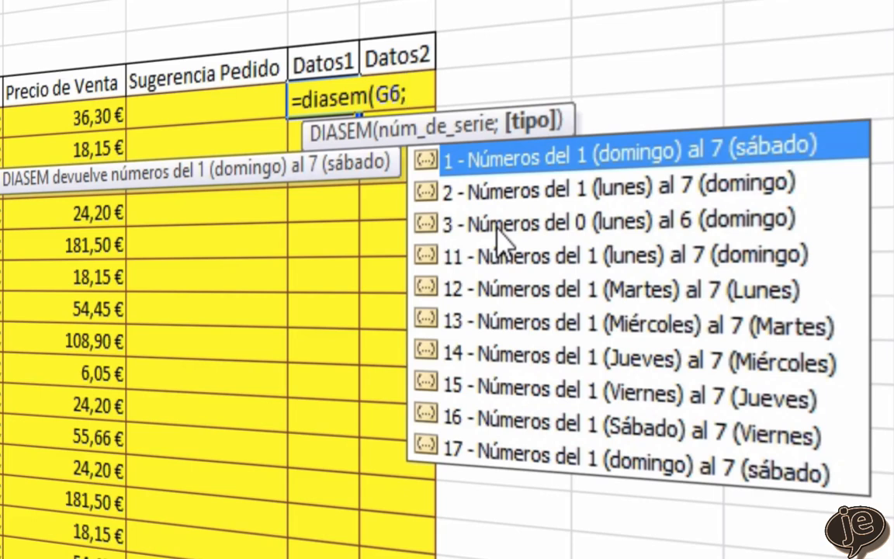
type("3")
type(")")
key("Return")
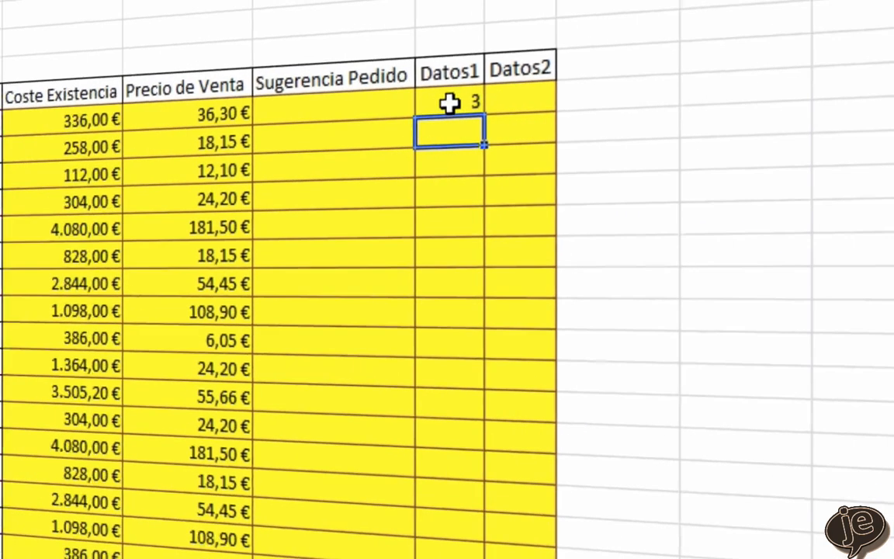
left_click(323, 95)
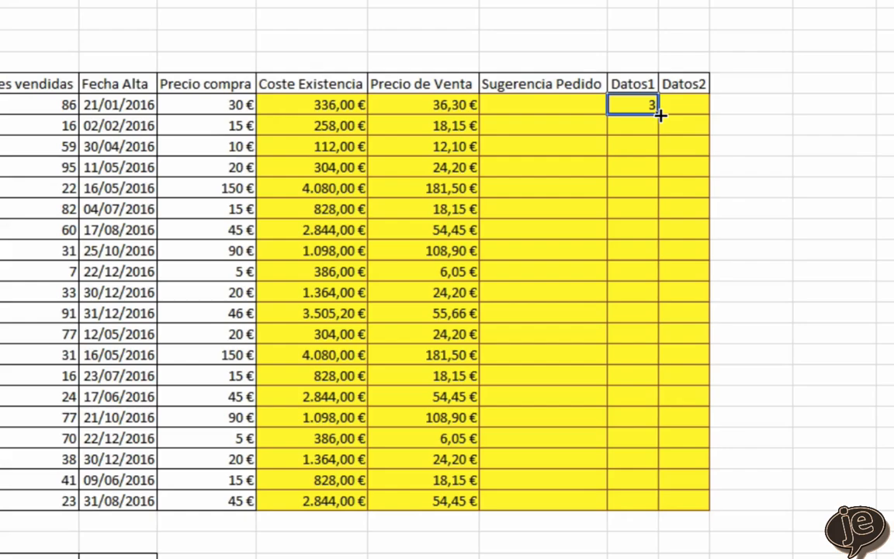
double_click(658, 114)
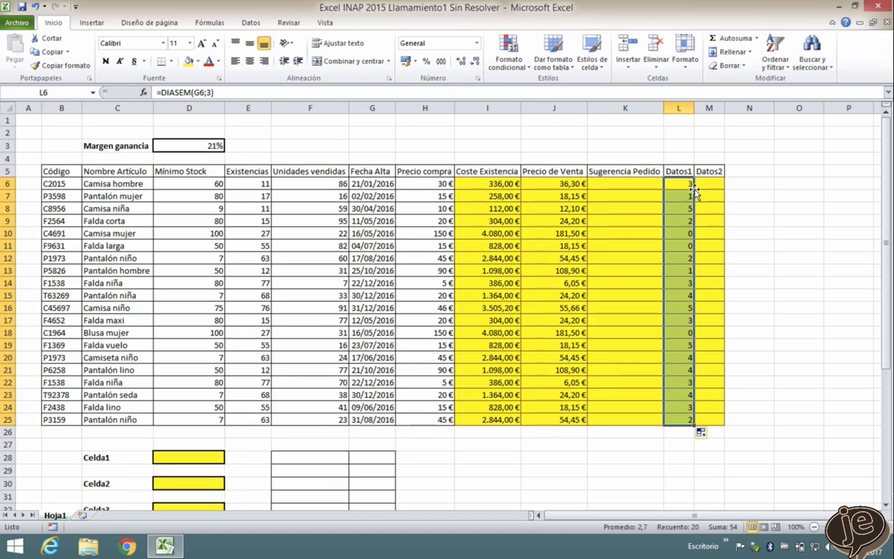
key("ctrl+c")
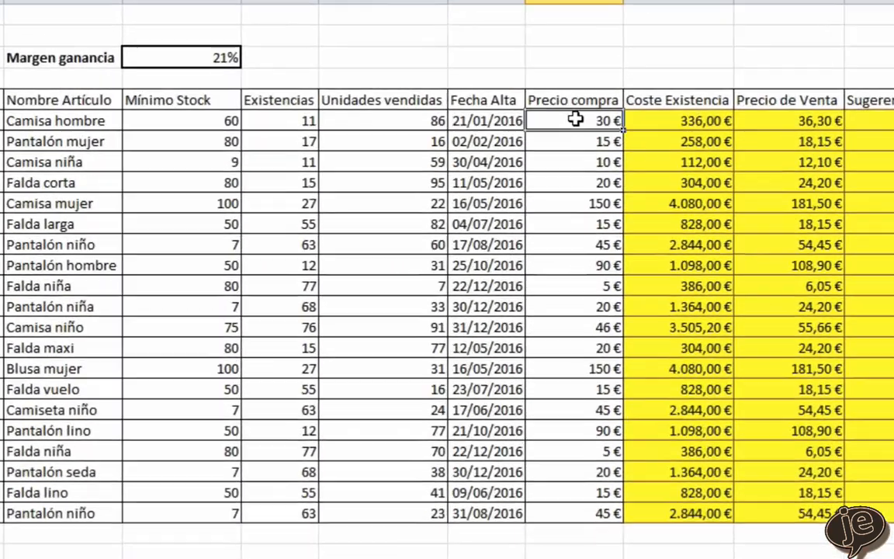
- Start a SUMAR.SI.CONJUNTO formula in the Celda1 result cell D28 with the Precio compra values H6:H25 as sum range
left_click_drag(424, 183, 424, 270)
left_click_drag(579, 264, 589, 512)
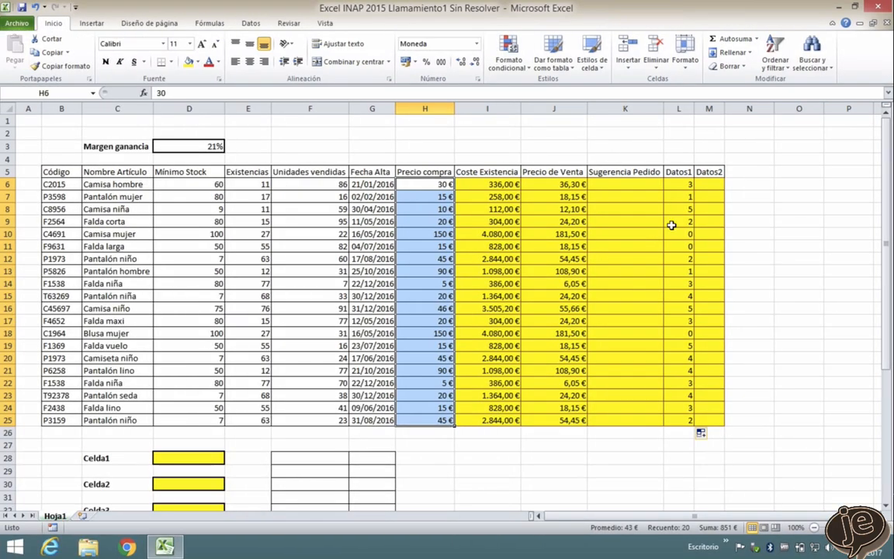
scroll(465, 370, "down", 1)
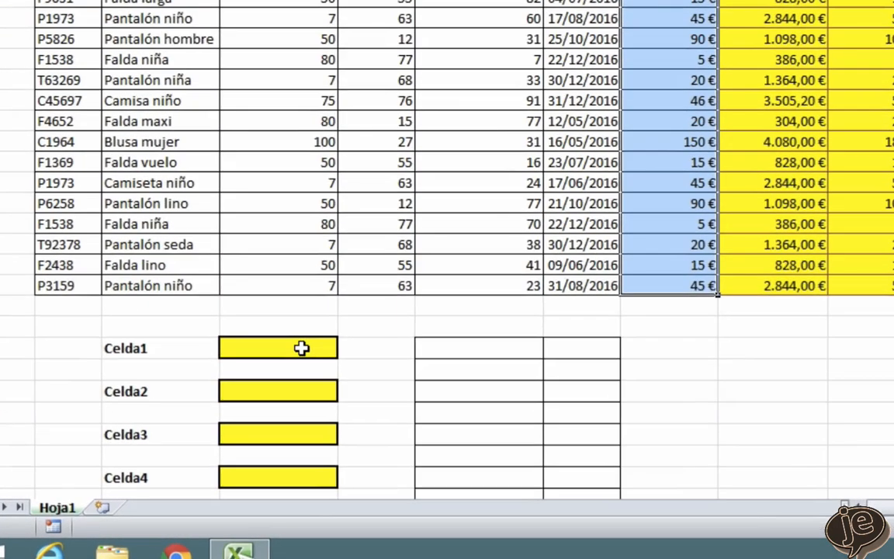
left_click(233, 398)
type("=suma")
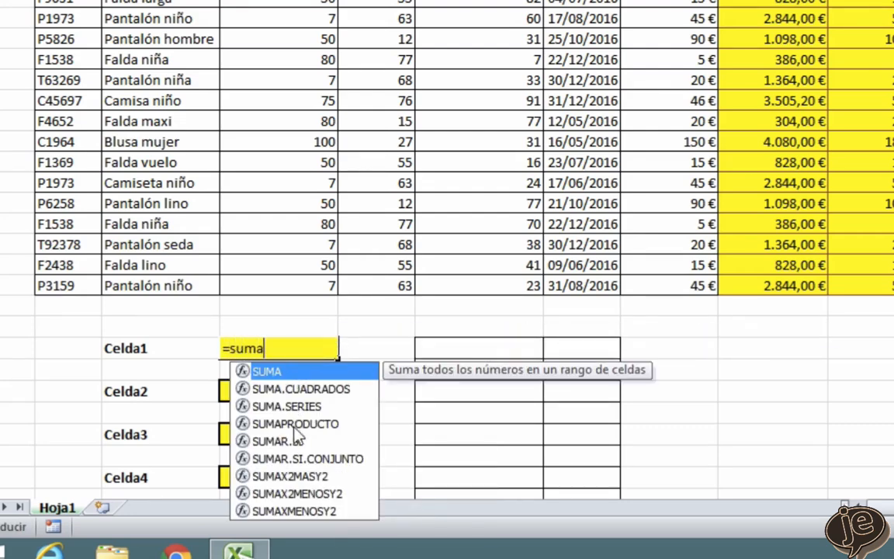
left_click(325, 458)
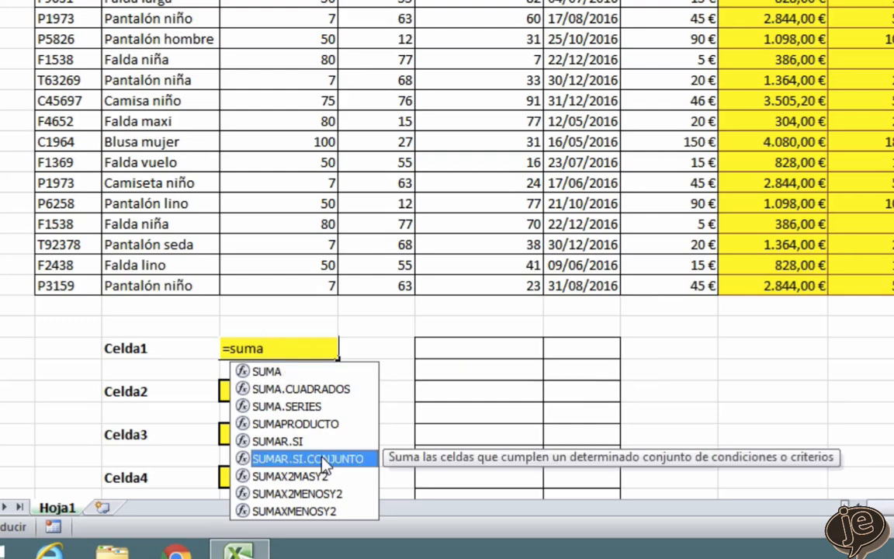
double_click(324, 458)
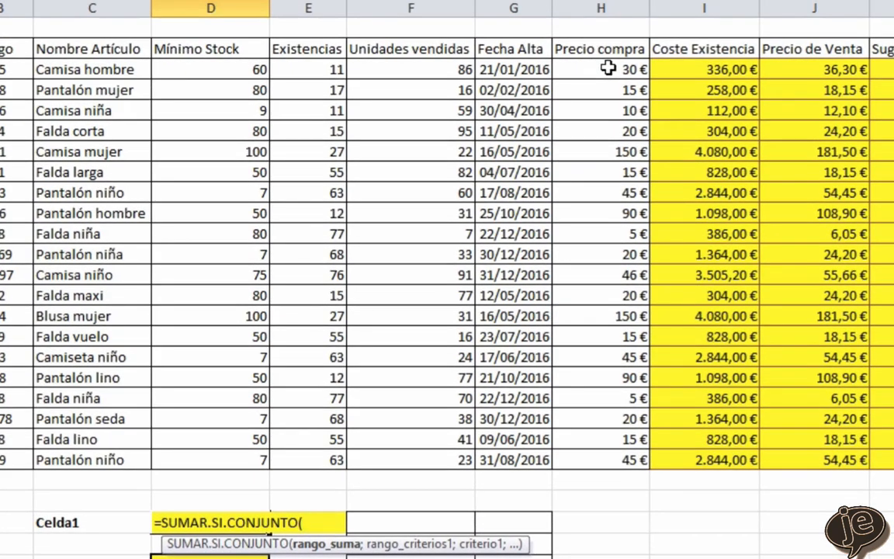
left_click(608, 69)
left_click_drag(607, 91, 619, 463)
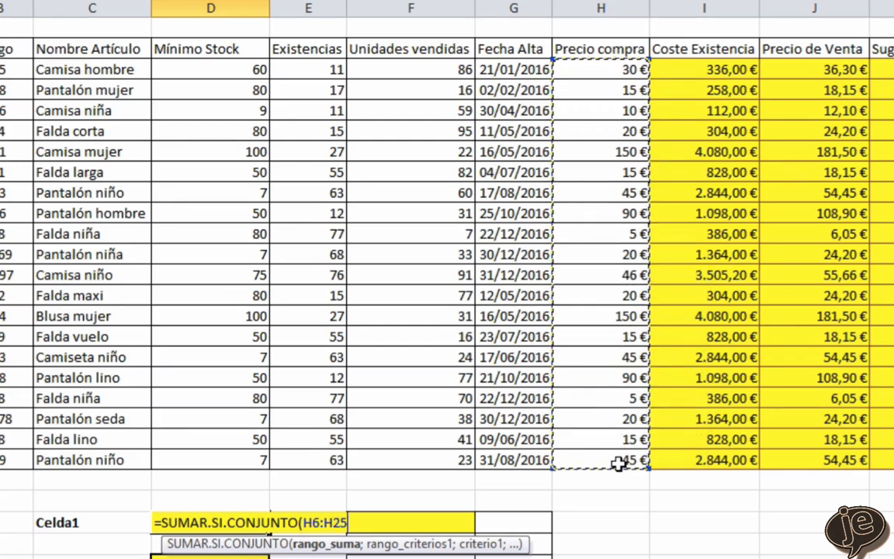
type(";")
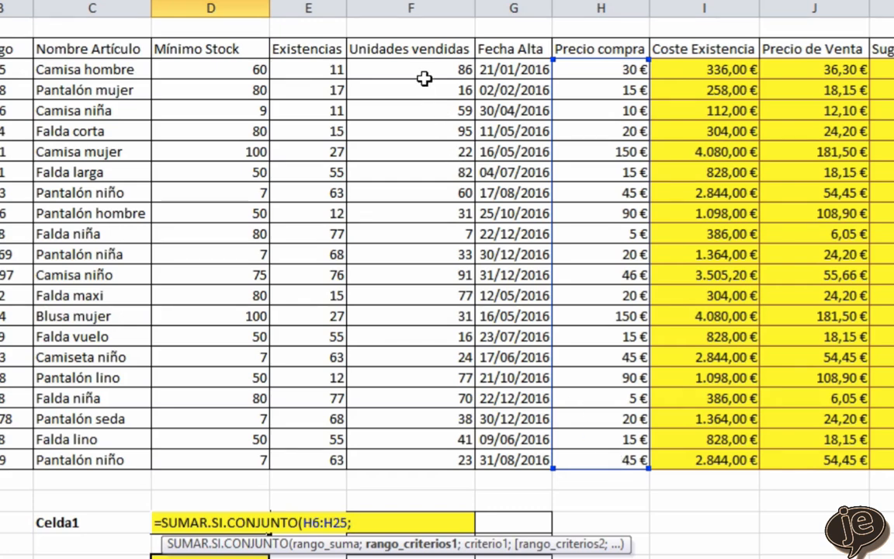
- Add the first criterion to the Celda1 formula: Unidades vendidas F6:F25 with the condition ">5"
left_click_drag(440, 70, 442, 454)
type(";")
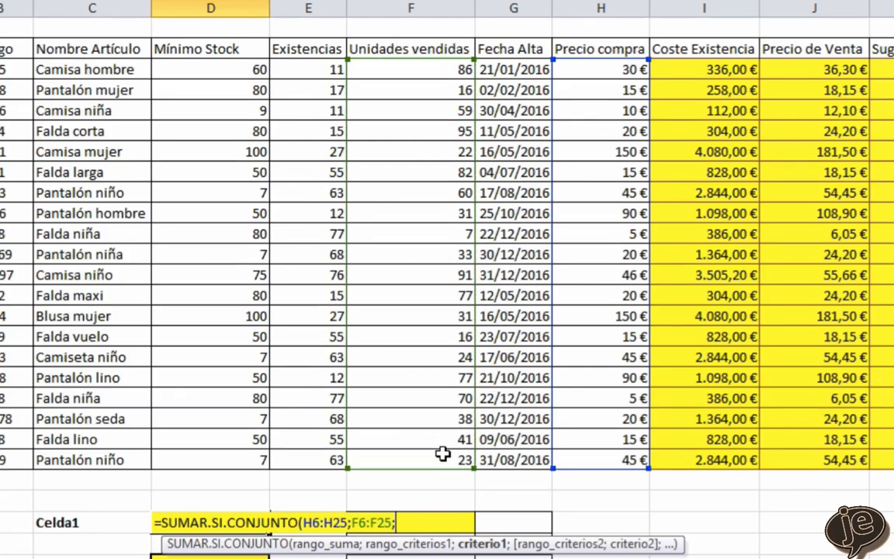
type("\">5\"")
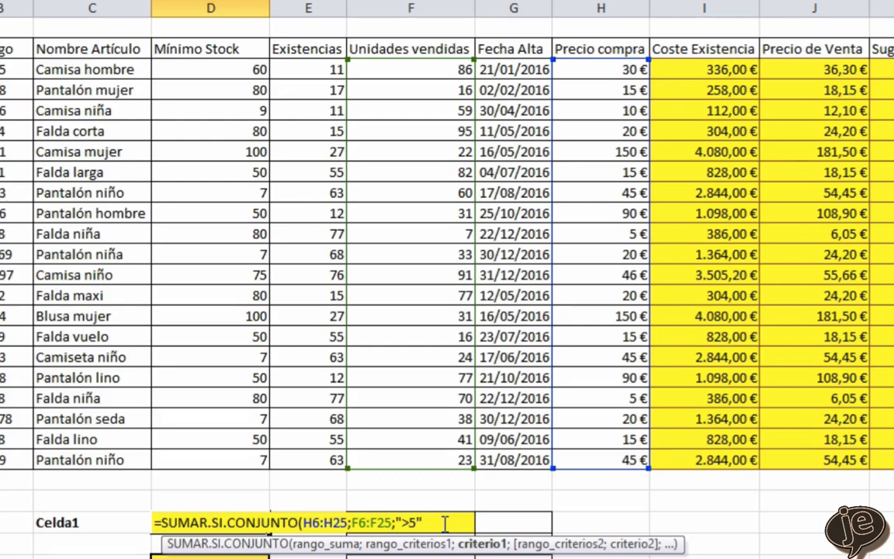
type(";")
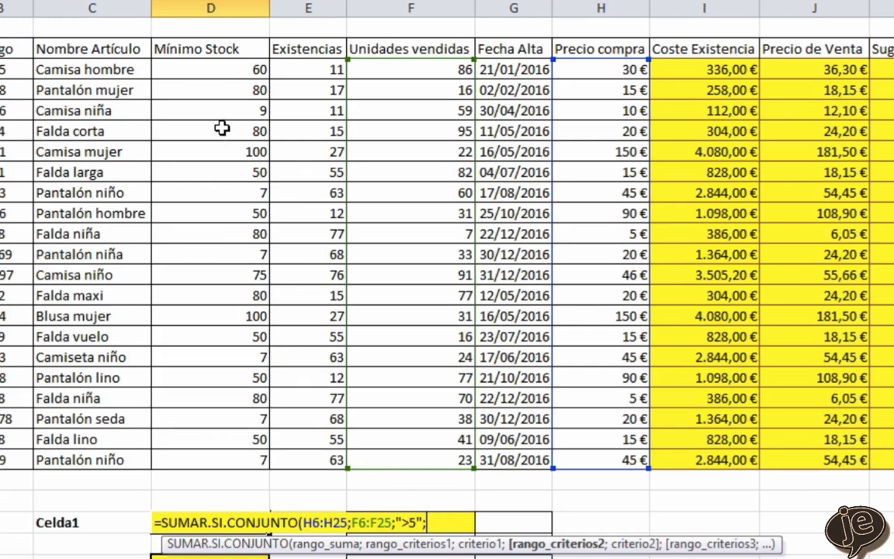
- Add the second criterion, Mínimo Stock D6:D25 with the condition "<15", and enter the Celda1 formula
left_click_drag(219, 71, 232, 463)
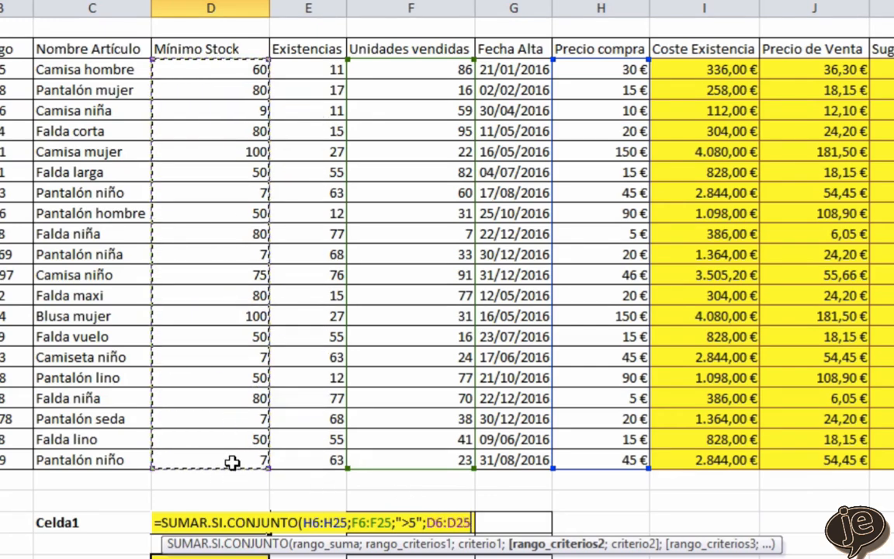
type(";\"")
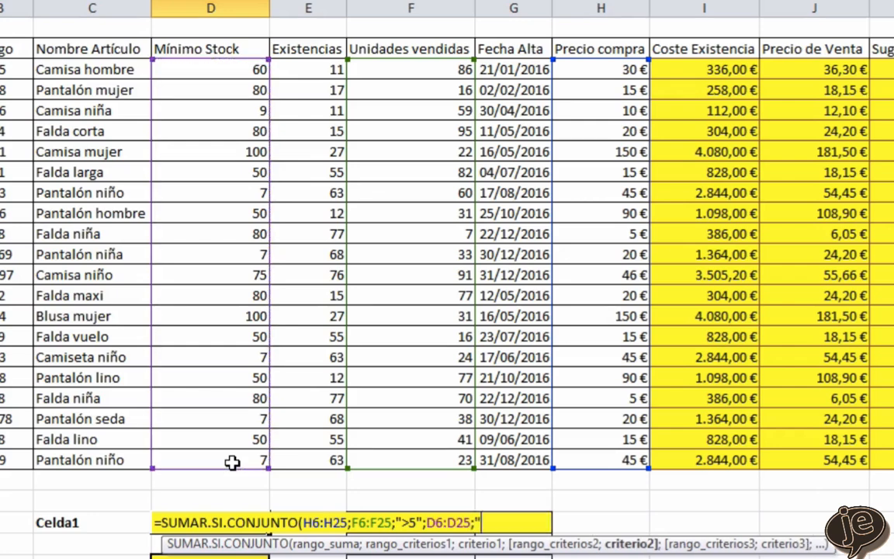
type("<15\")")
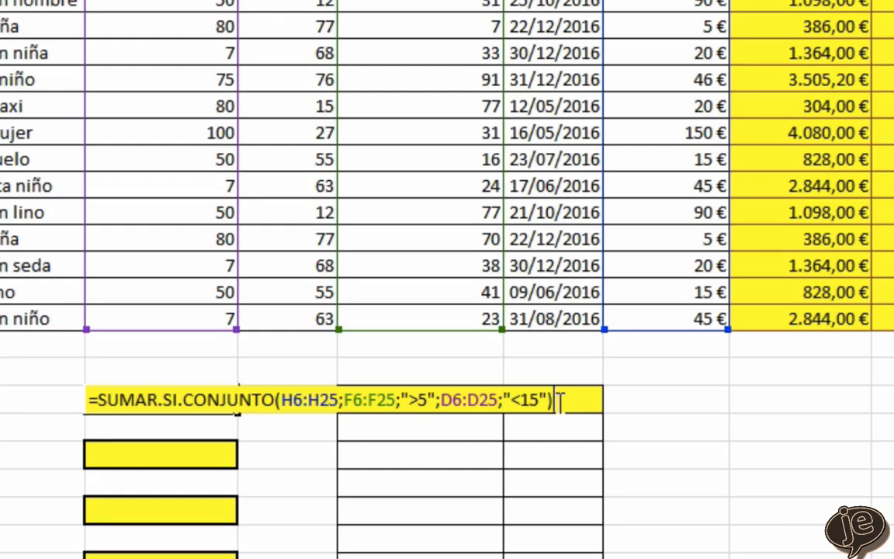
key("Return")
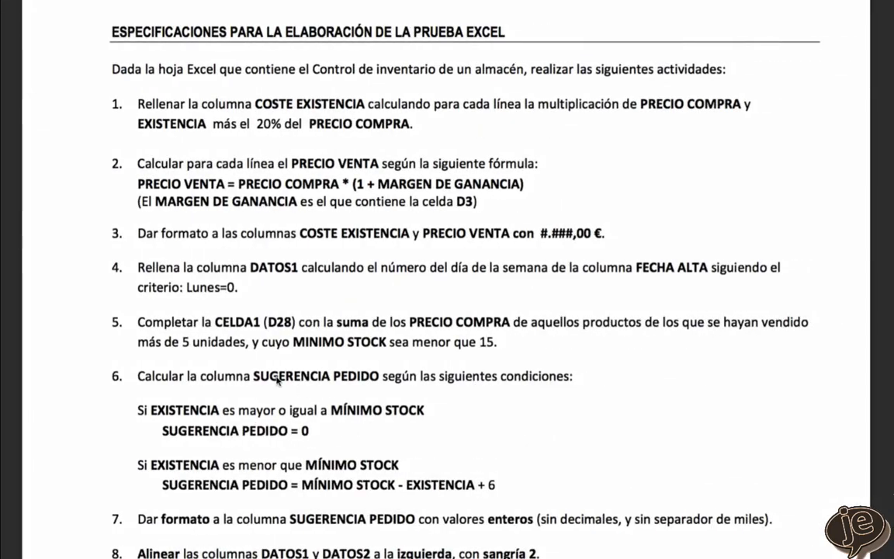
- Start a SI formula for Sugerencia Pedido in K6 that tests E6>=D6 and returns 0 when true
scroll(277, 380, "down", 4)
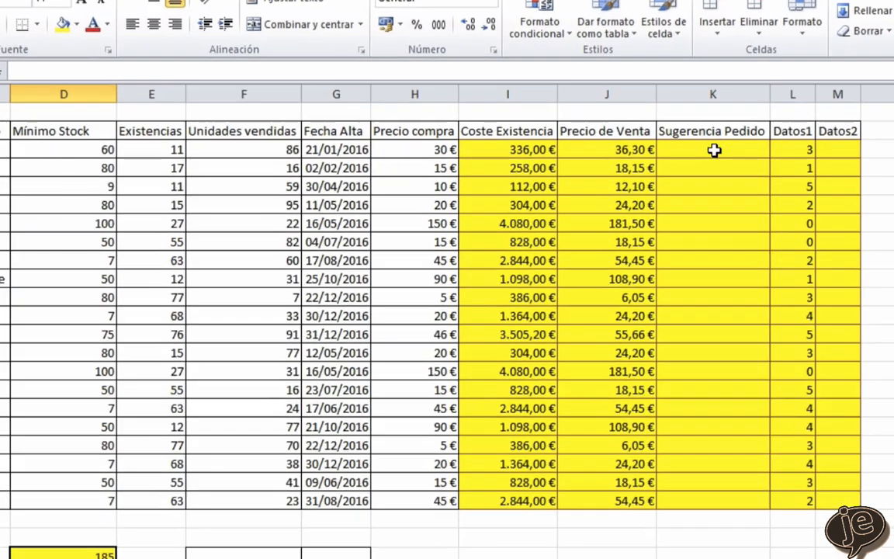
left_click(629, 147)
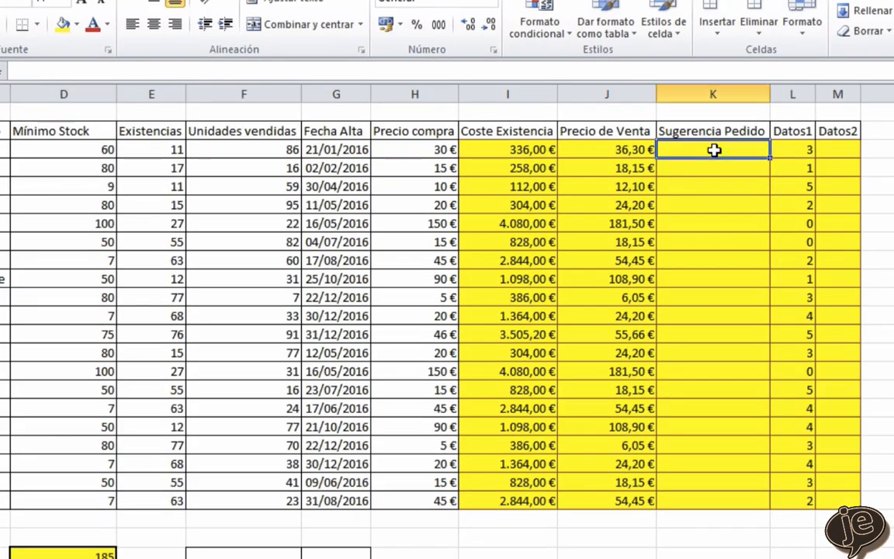
type("=si(")
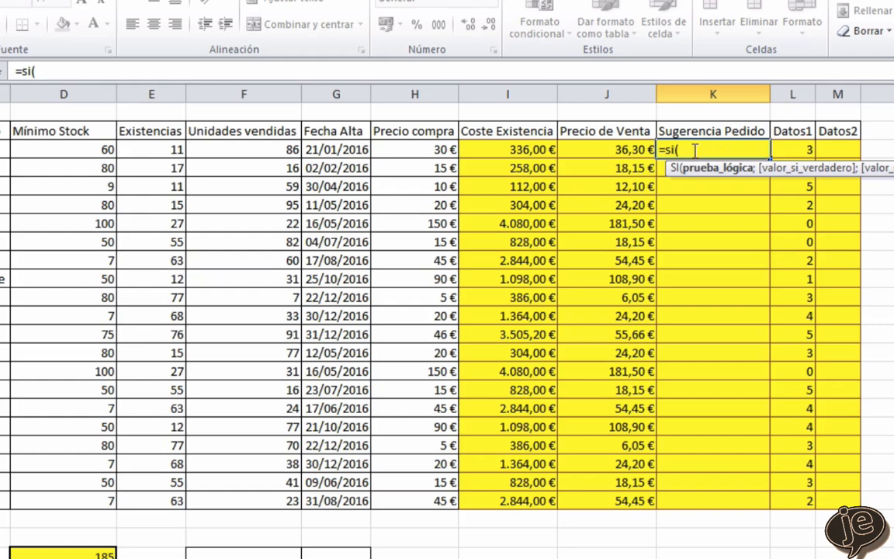
left_click(162, 151)
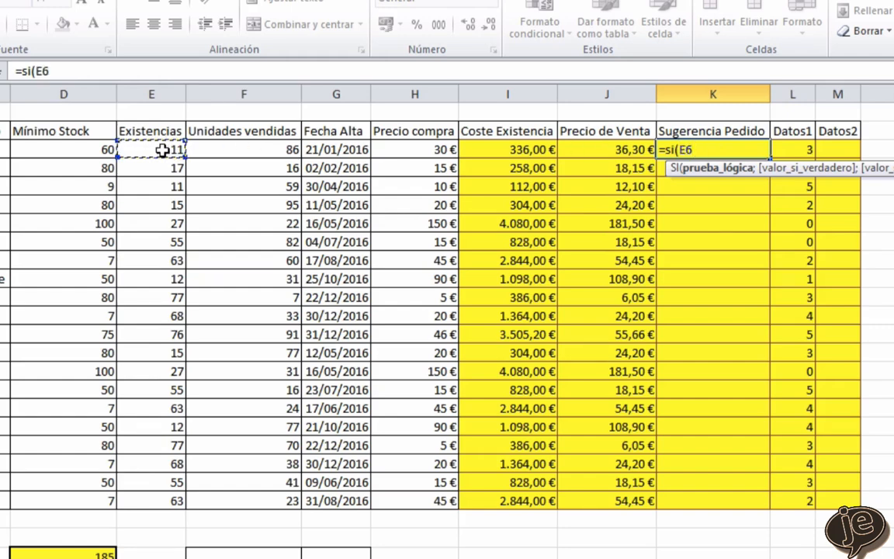
type(">=")
left_click(87, 149)
type(";")
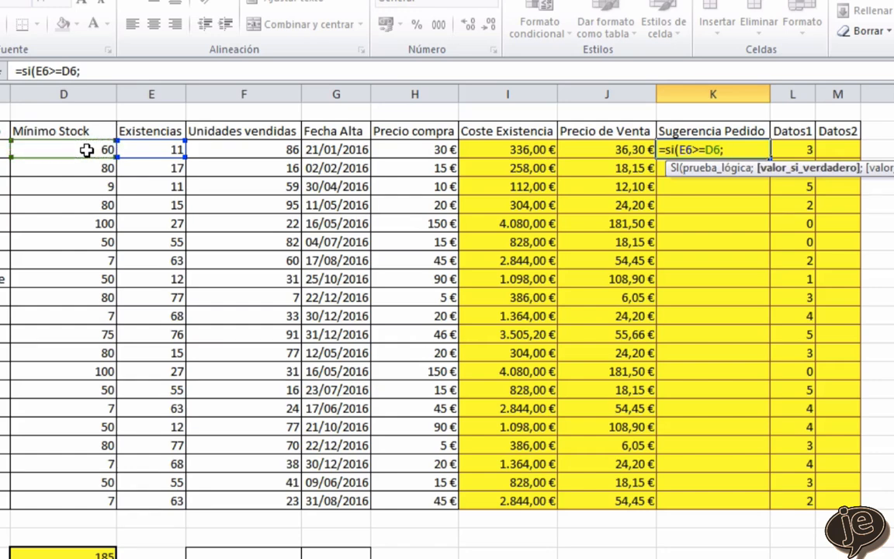
type("0;")
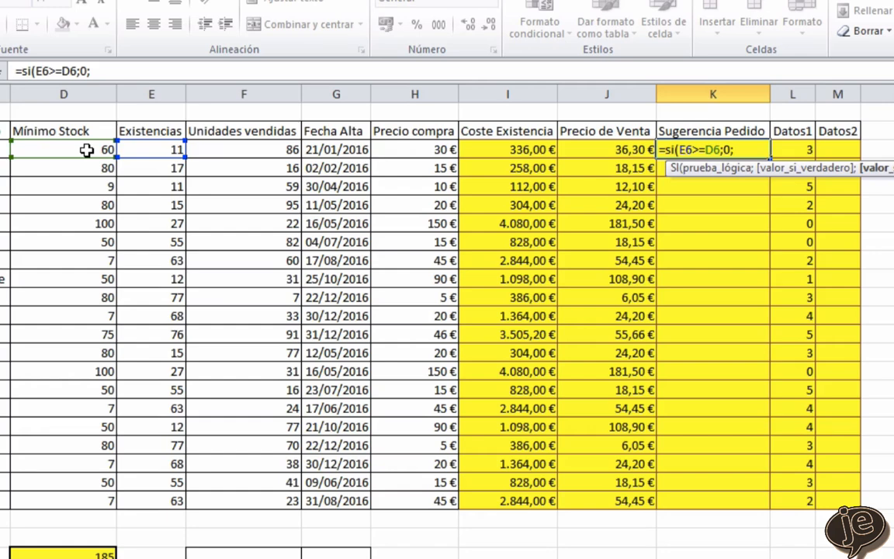
- Complete the K6 formula with D6-E6+6 as the value if false and enter it
left_click(73, 150)
type("-")
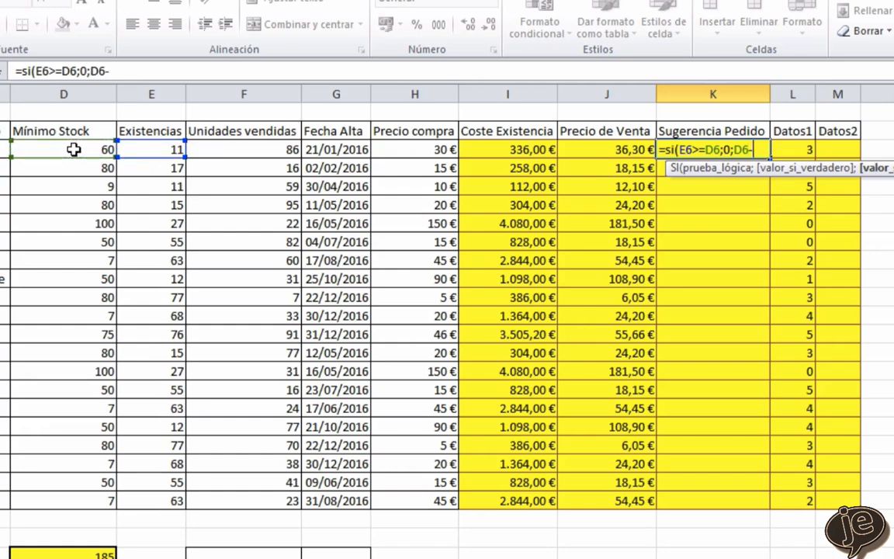
left_click(146, 150)
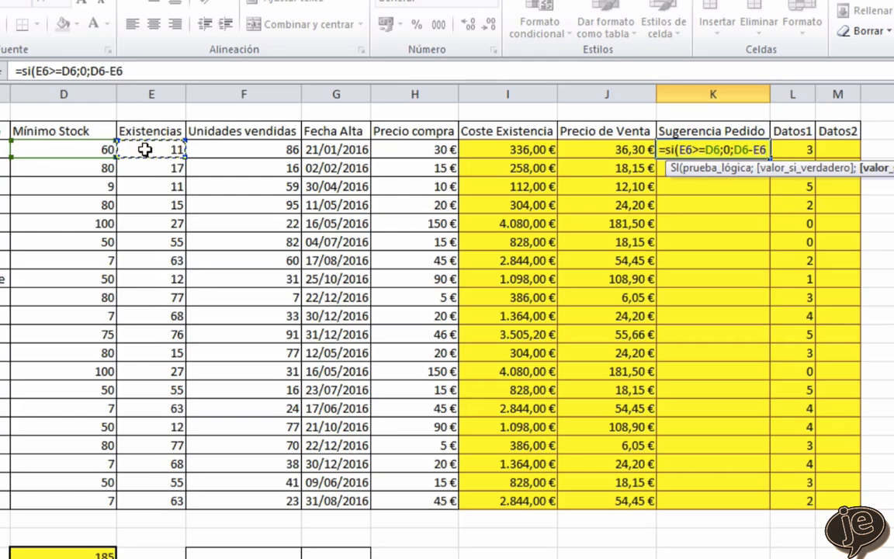
type("+6)")
key("Return")
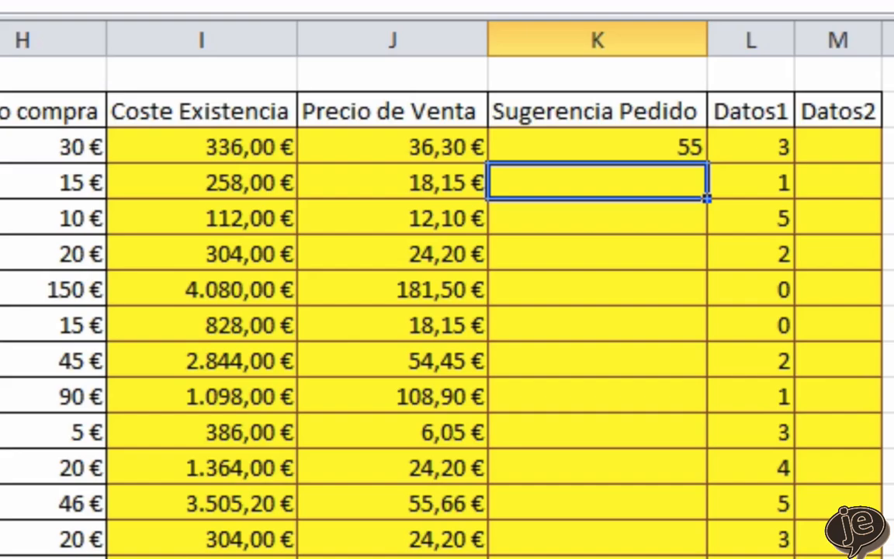
- Fill the K6 formula down through K25 and format the Sugerencia Pedido values as Número with 0 decimal places and no thousands separator
left_click(602, 146)
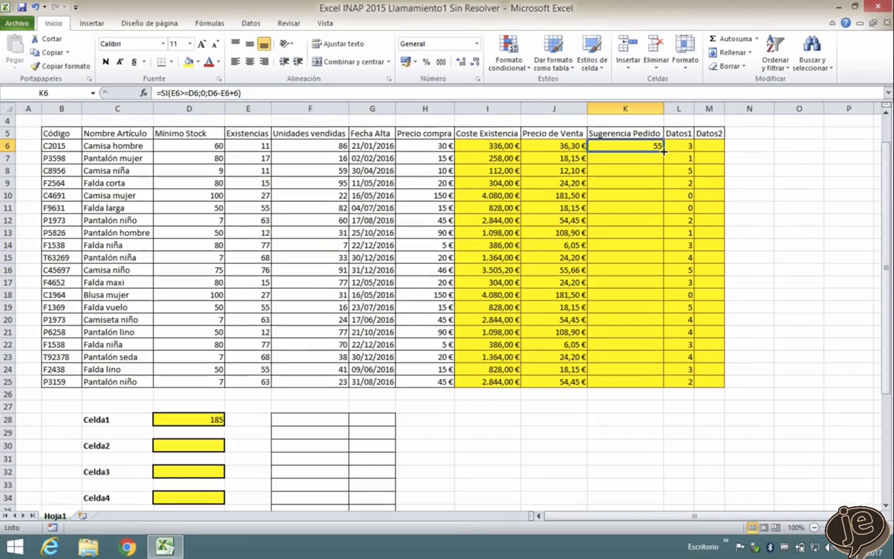
double_click(663, 151)
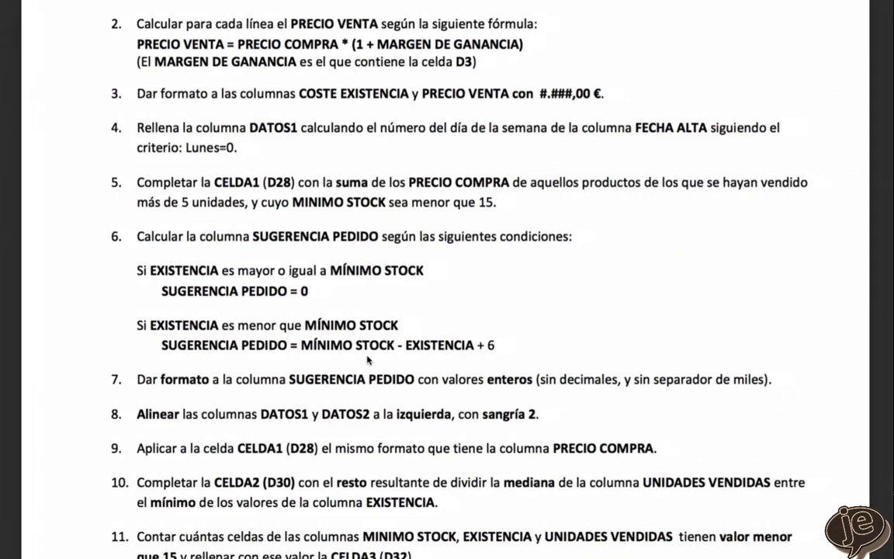
scroll(373, 353, "down", 2)
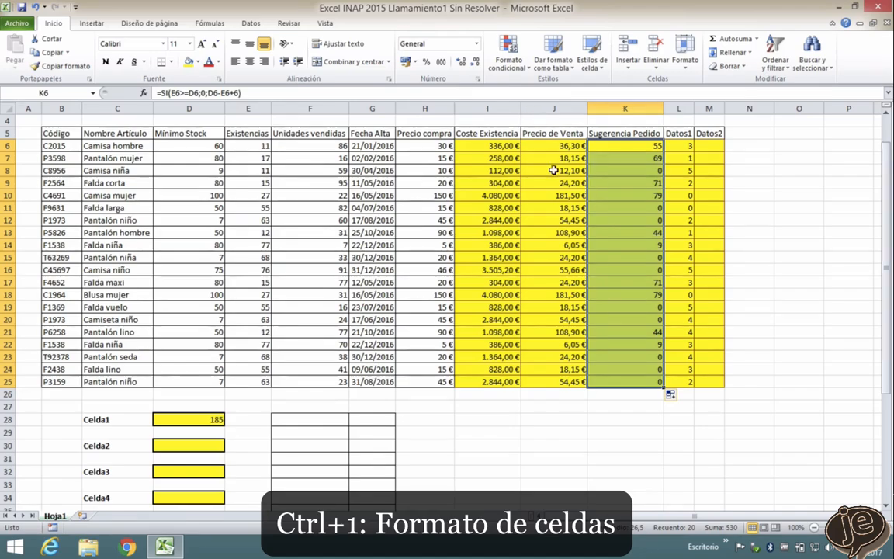
key("ctrl+1")
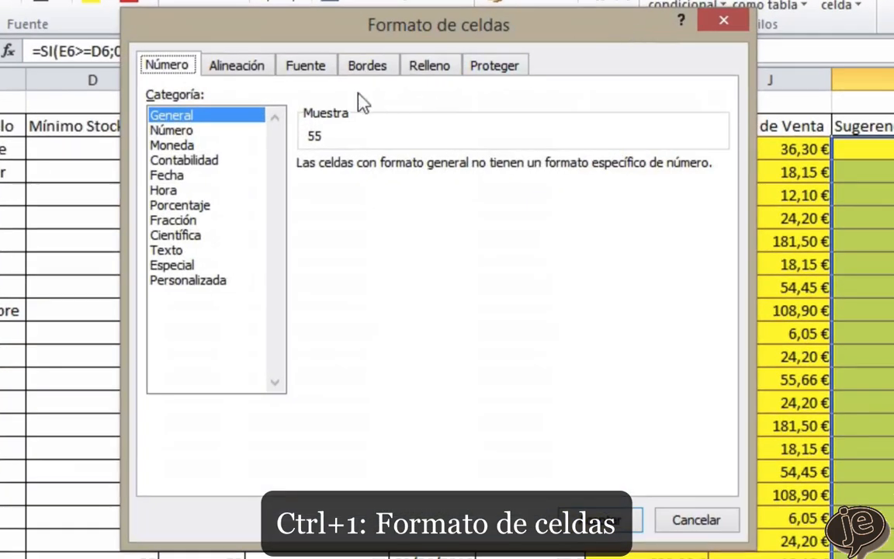
left_click(159, 130)
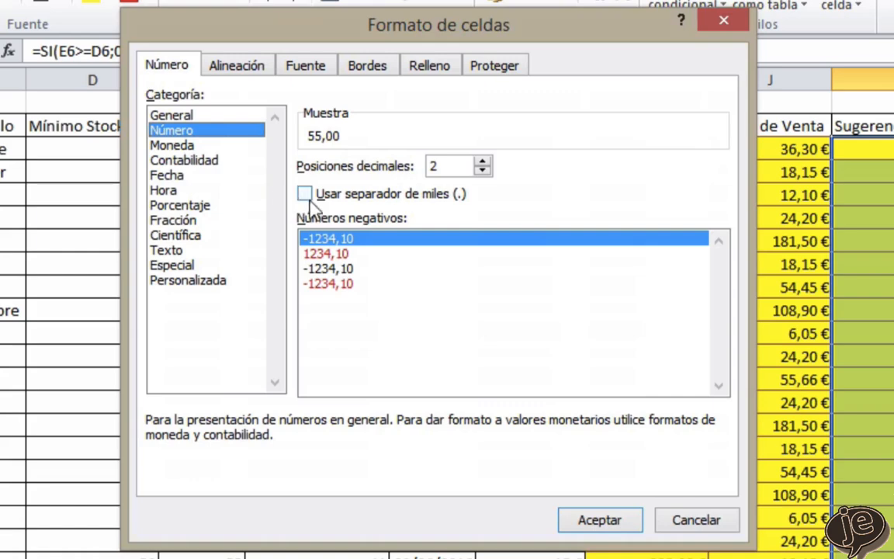
left_click(482, 171)
left_click(482, 171)
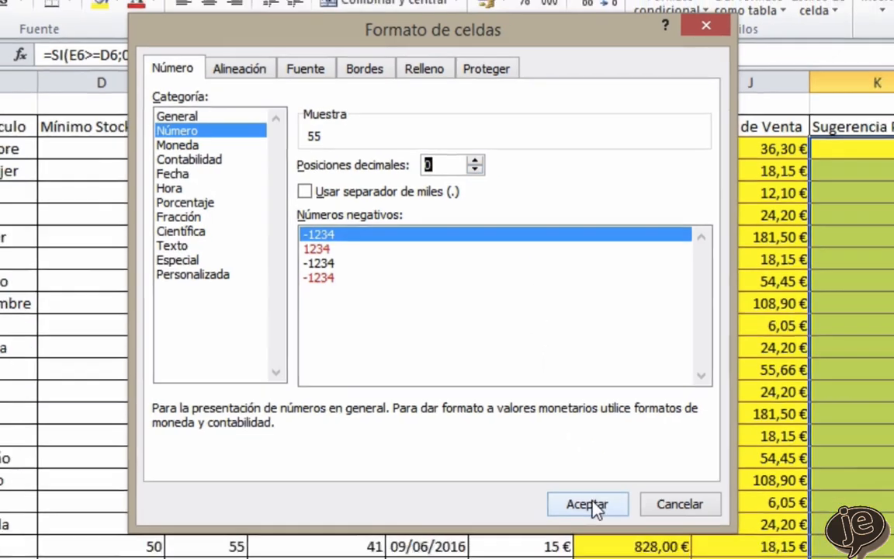
left_click(599, 519)
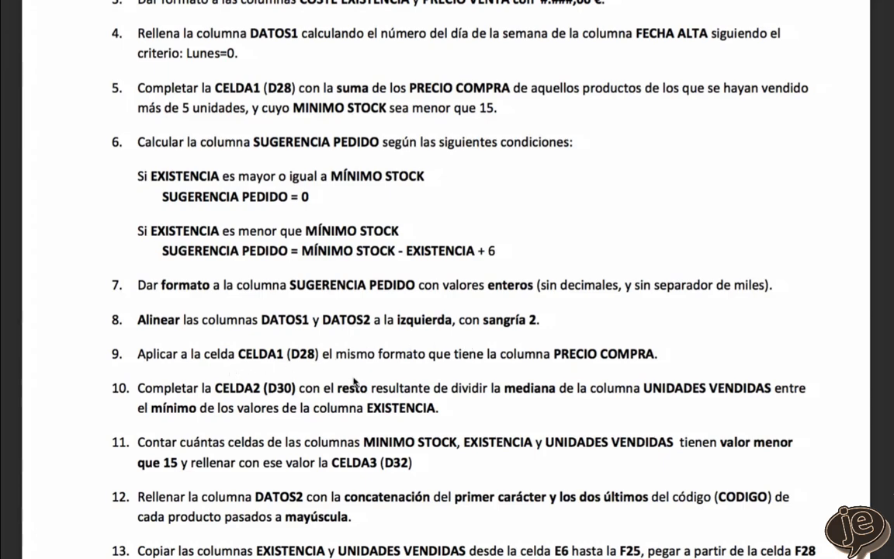
- Align the Datos1 and Datos2 cells L6:M25 horizontally to Izquierda (sangría) with an indent of 2
scroll(347, 379, "down", 3)
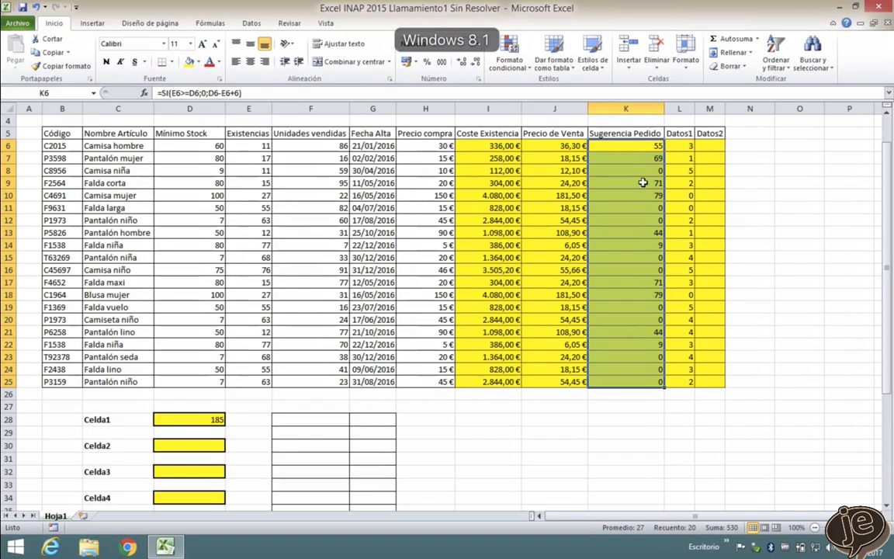
left_click_drag(682, 146, 716, 383)
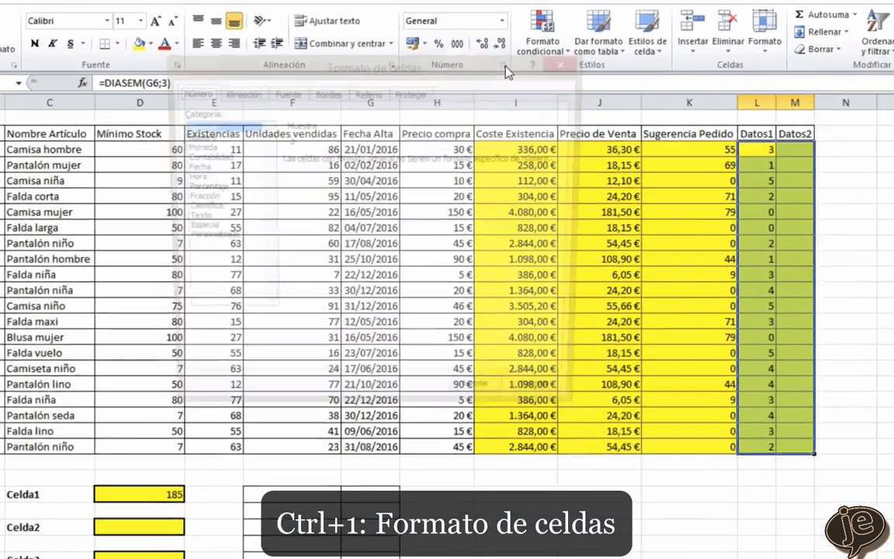
key("ctrl+1")
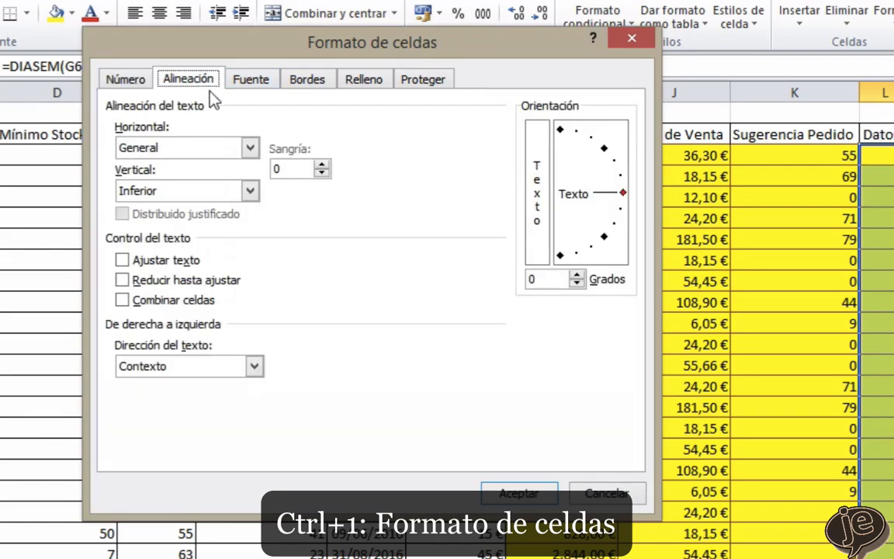
left_click(250, 148)
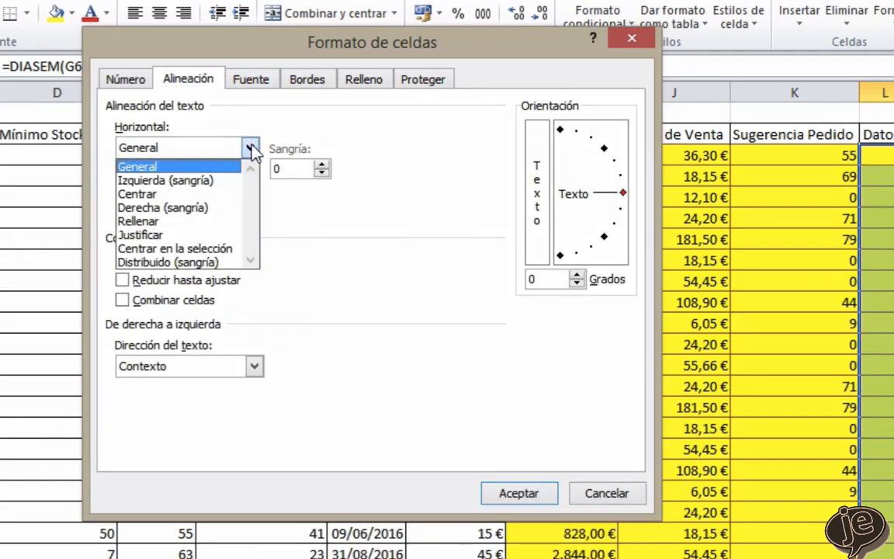
left_click(166, 183)
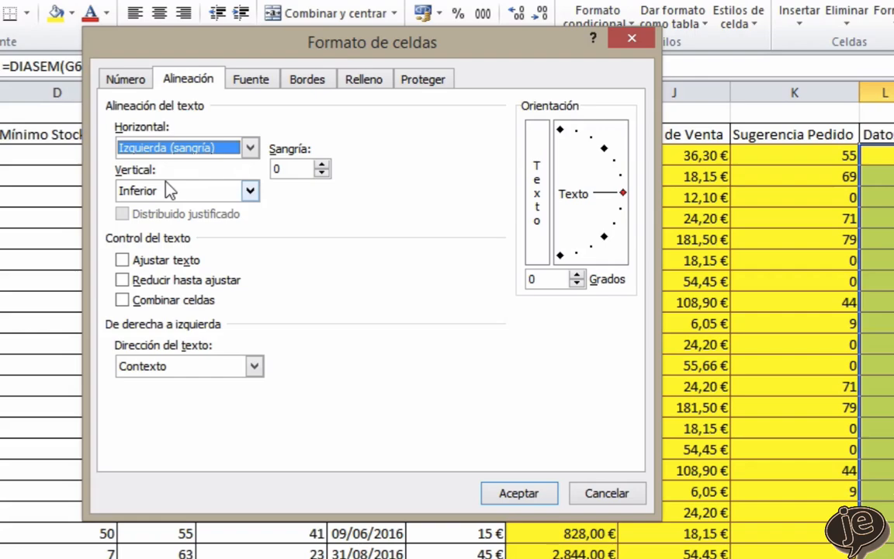
key("Tab")
type("2")
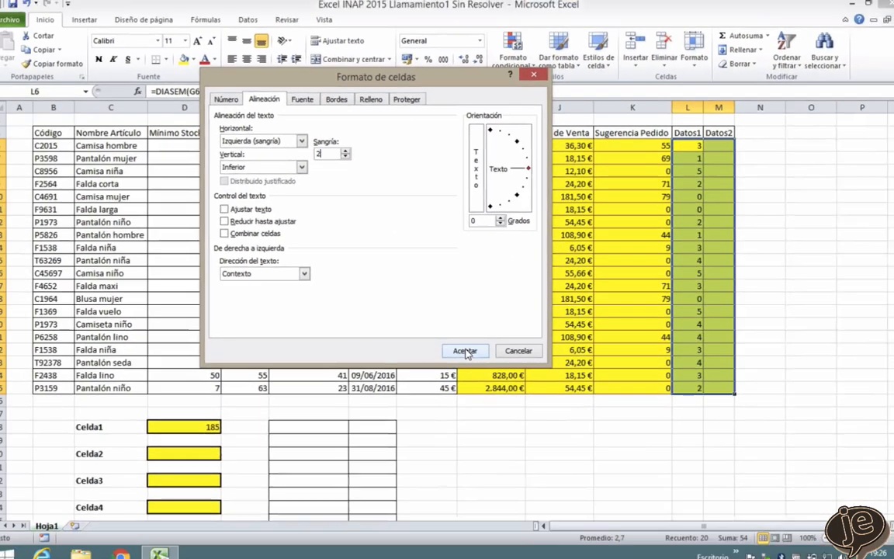
left_click(464, 351)
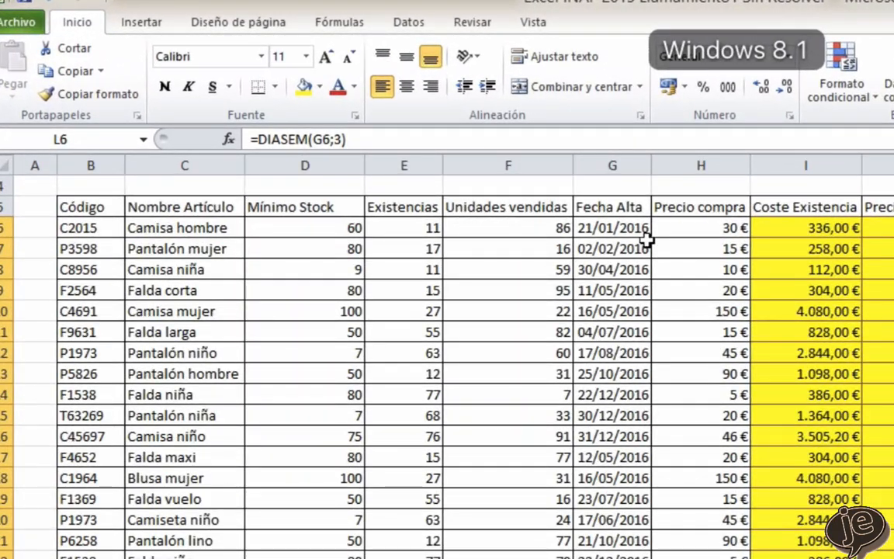
- Copy the format of the Precio compra cell H6 onto the Celda1 result in D28
left_click(703, 227)
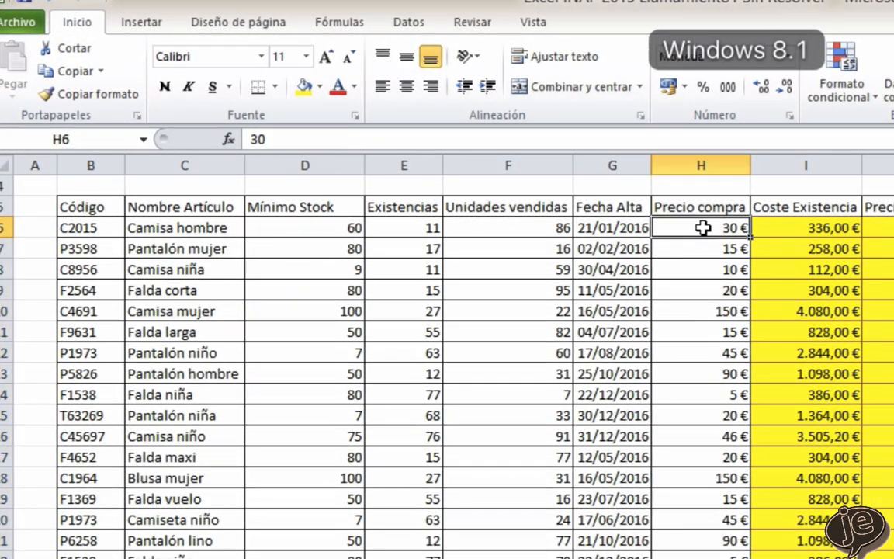
left_click(91, 97)
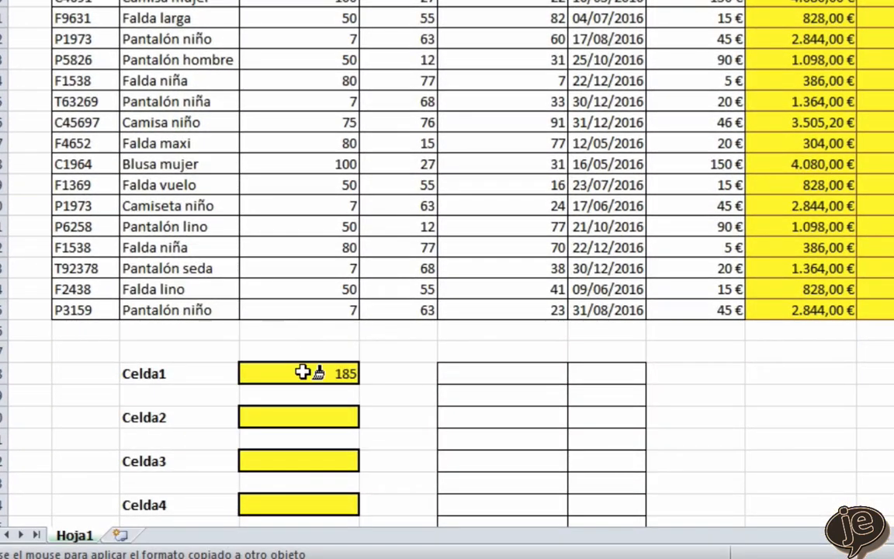
left_click(303, 373)
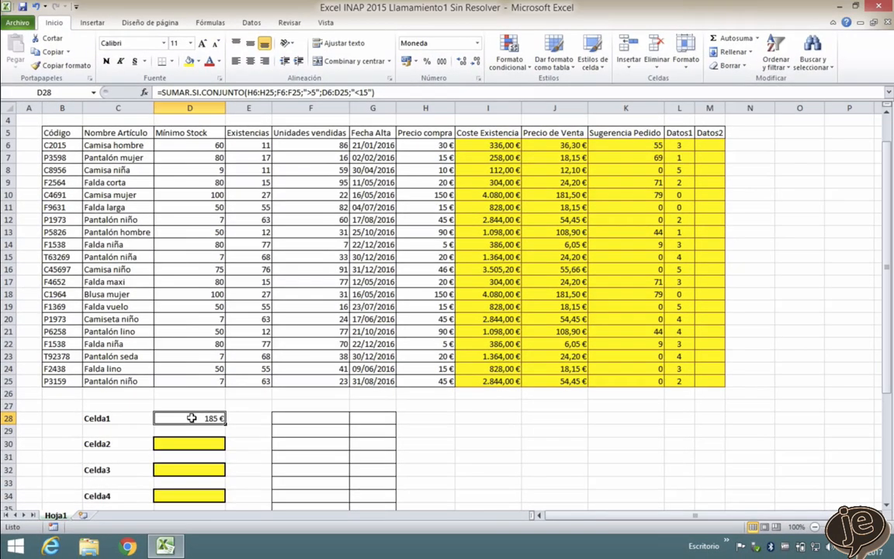
- Review the exam's PRUEBA DE EXCEL rules on cell colours and font formatting, and the instructions for Celda2 in task 10
key("ctrl+Right")
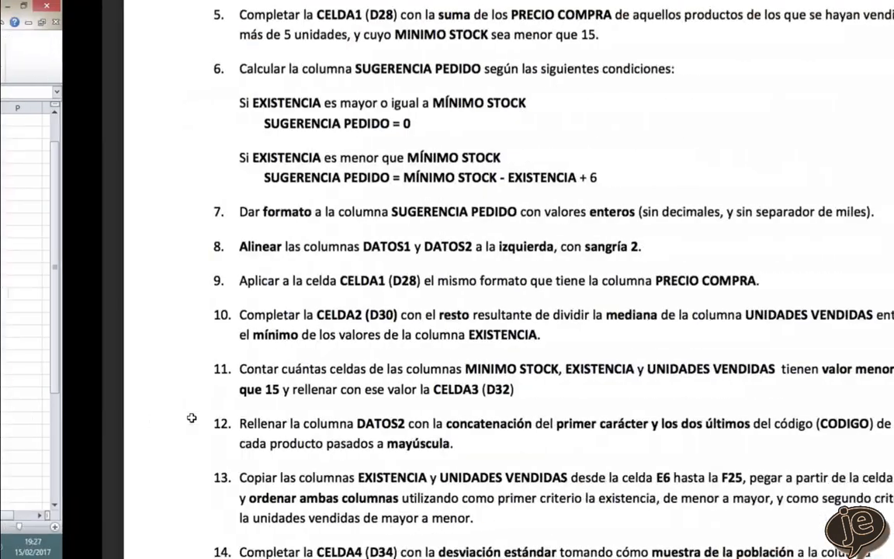
scroll(397, 335, "up", 15)
scroll(403, 336, "up", 20)
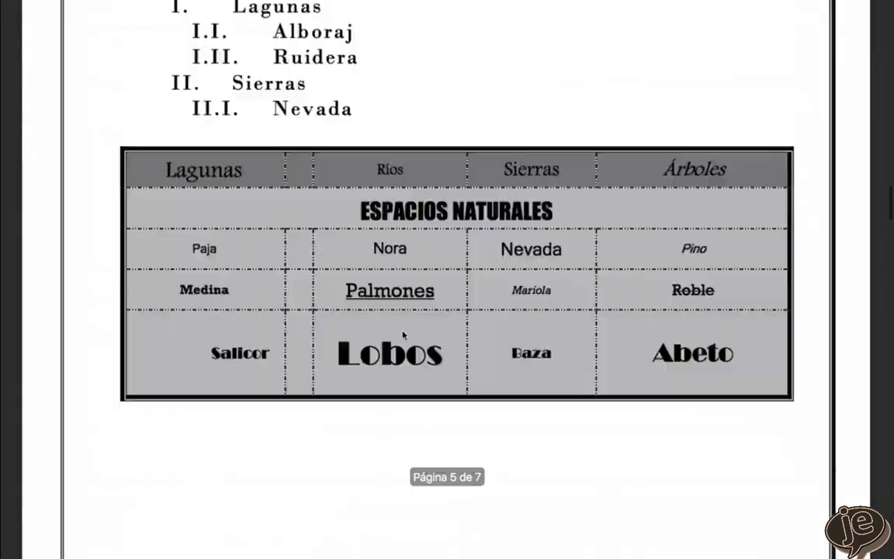
scroll(403, 335, "down", 5)
scroll(403, 335, "up", 3)
scroll(646, 332, "down", 5)
scroll(362, 329, "down", 3)
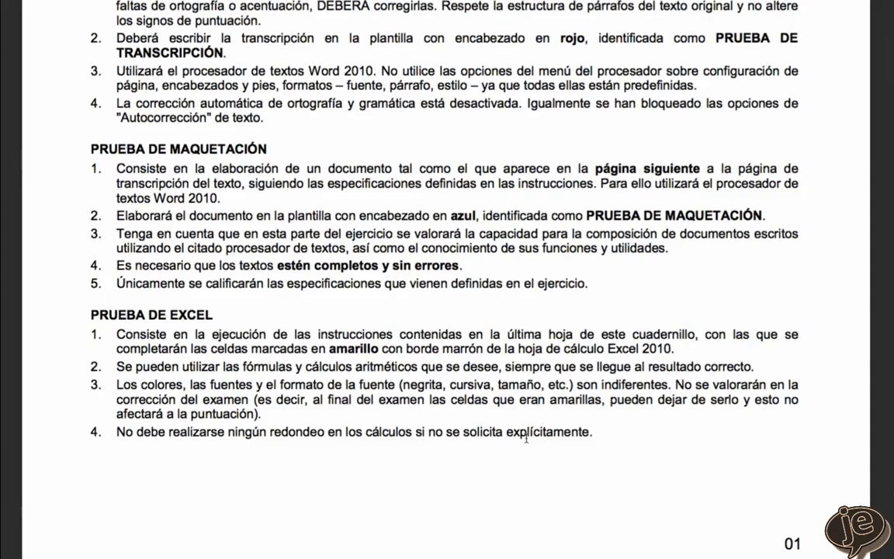
scroll(526, 439, "down", 15)
scroll(527, 440, "down", 20)
scroll(526, 438, "up", 8)
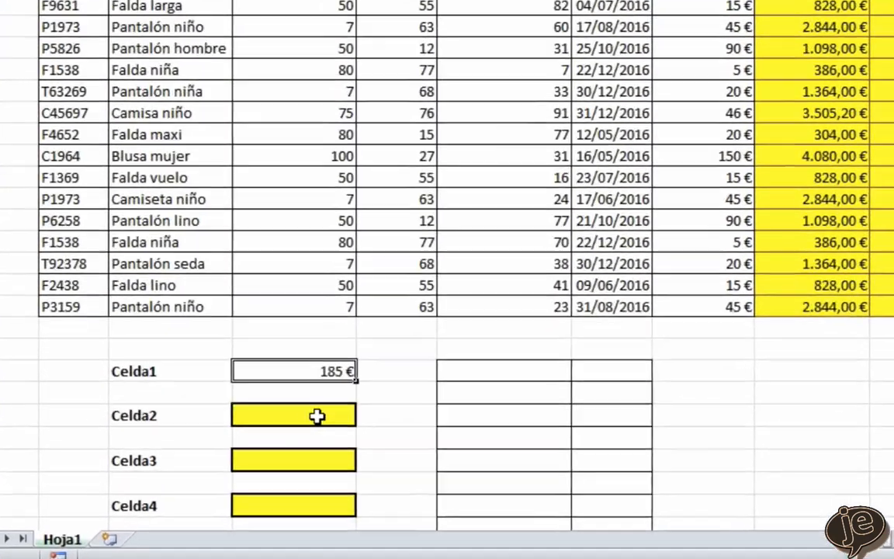
- Start a RESIDUO formula in the Celda2 cell D30 with MEDIANA(F6:F25) of Unidades vendidas as the number
left_click(318, 417)
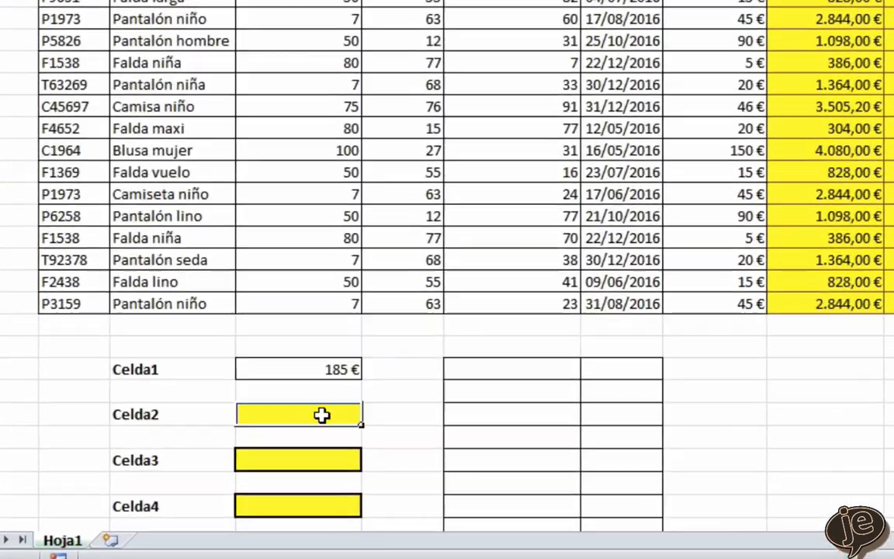
scroll(321, 415, "down", 1)
type("=residu")
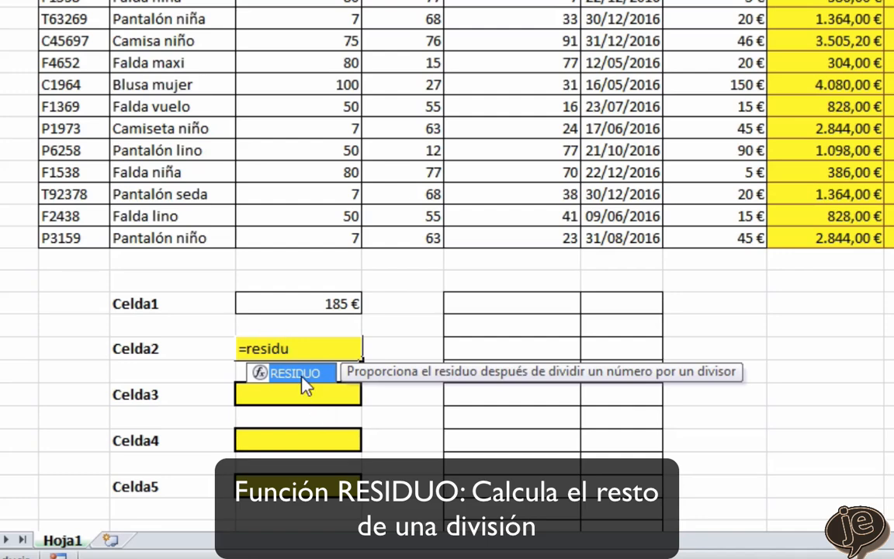
double_click(306, 387)
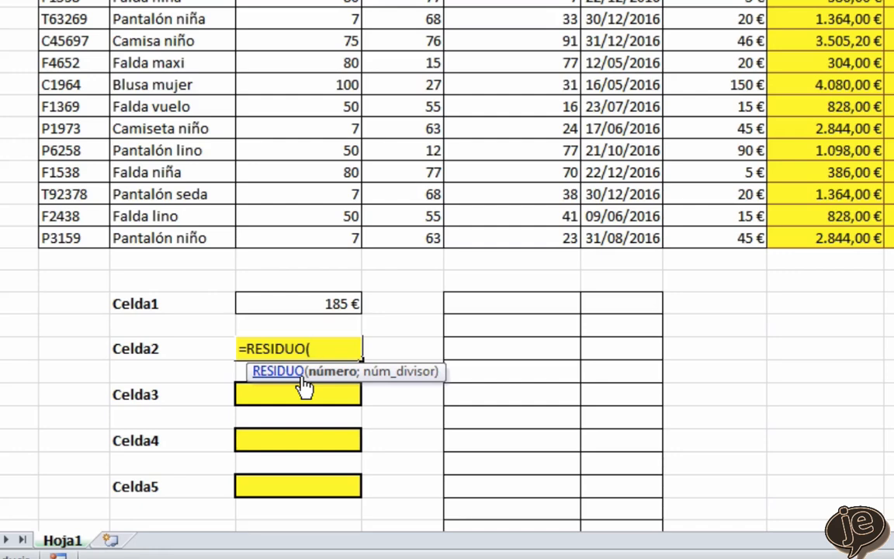
type("medi")
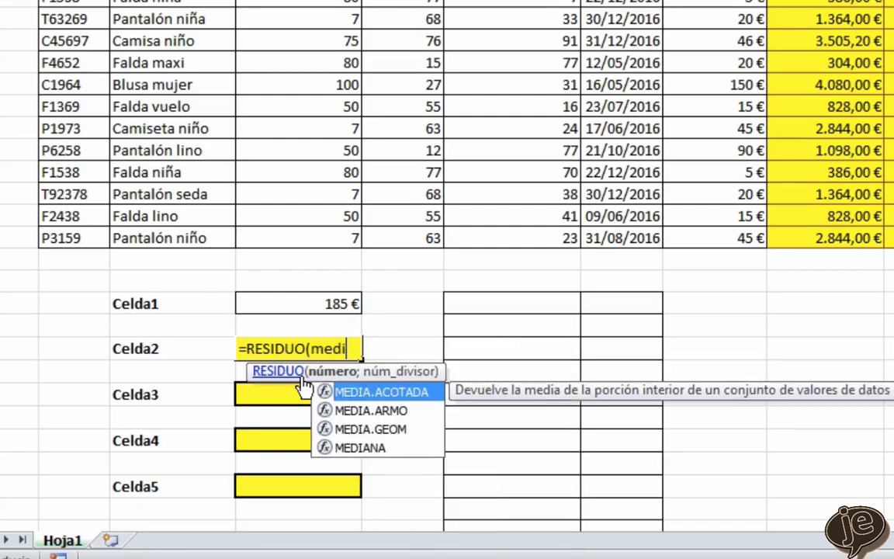
double_click(324, 448)
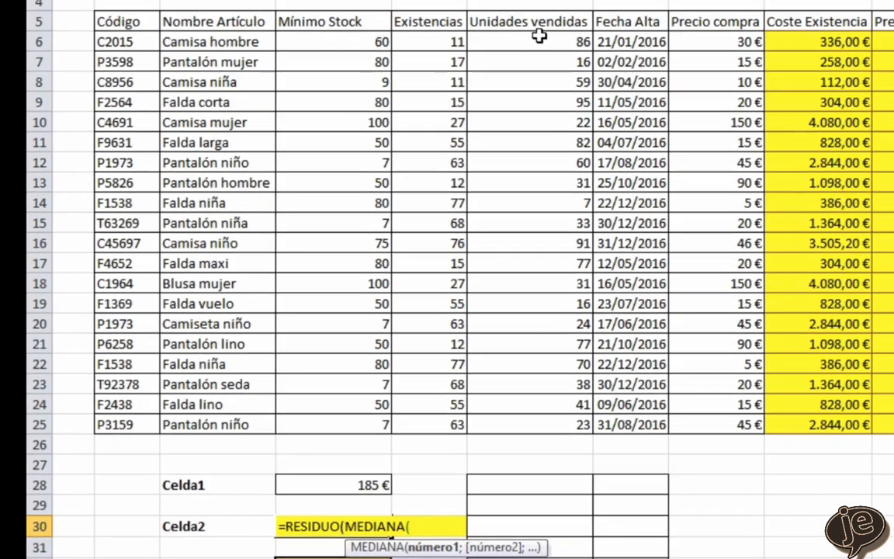
left_click_drag(539, 40, 538, 423)
type(")")
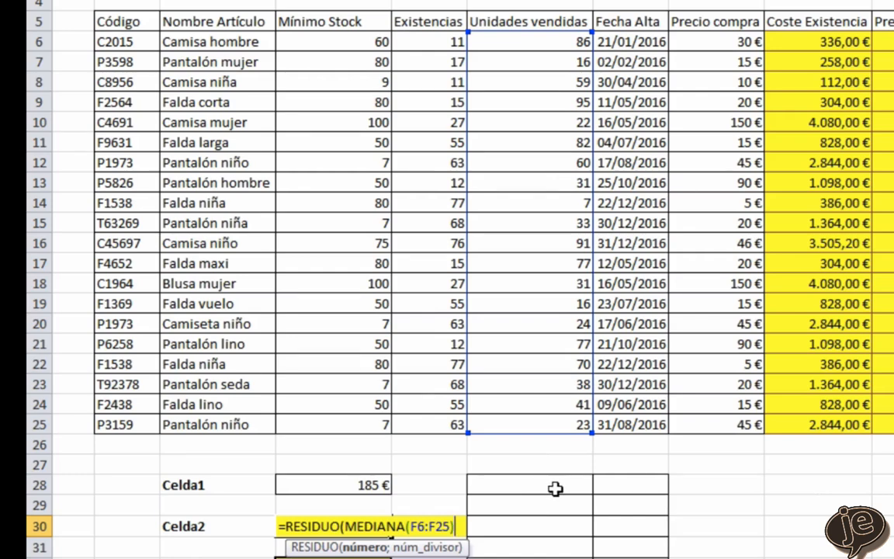
type(";")
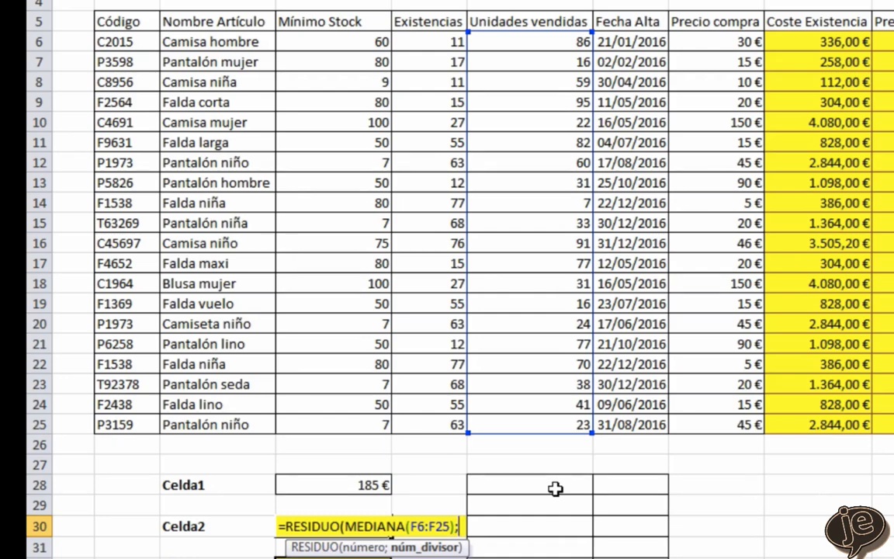
- Add MIN(E6:E25) of Existencias as the divisor in the Celda2 formula and enter it
type("mi")
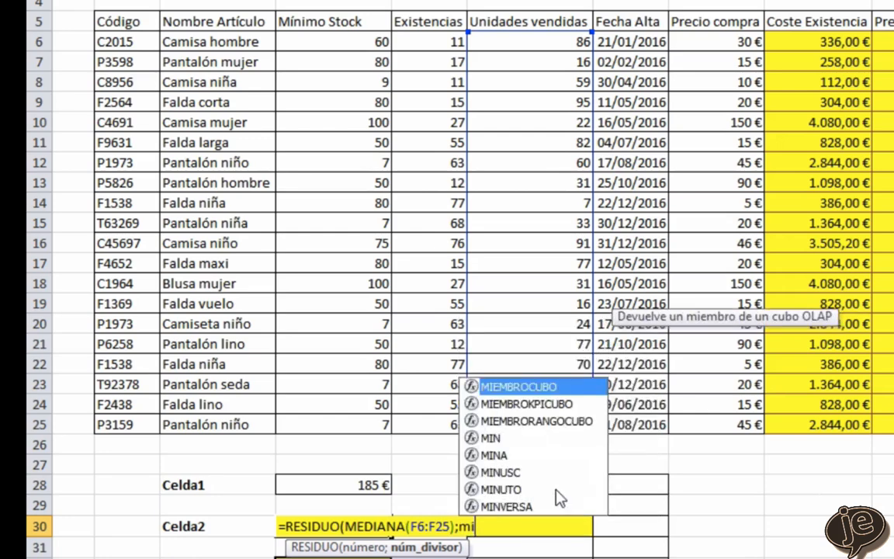
type("n(")
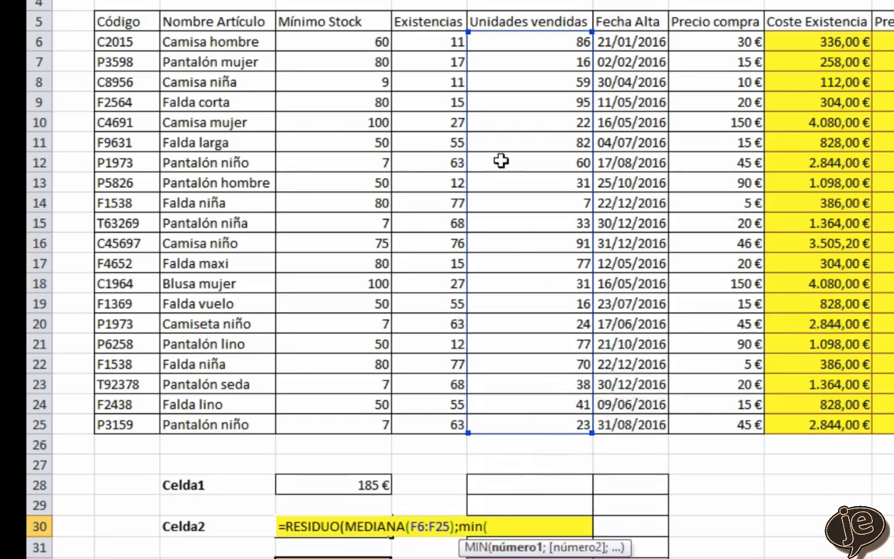
left_click_drag(429, 42, 432, 436)
type(")")
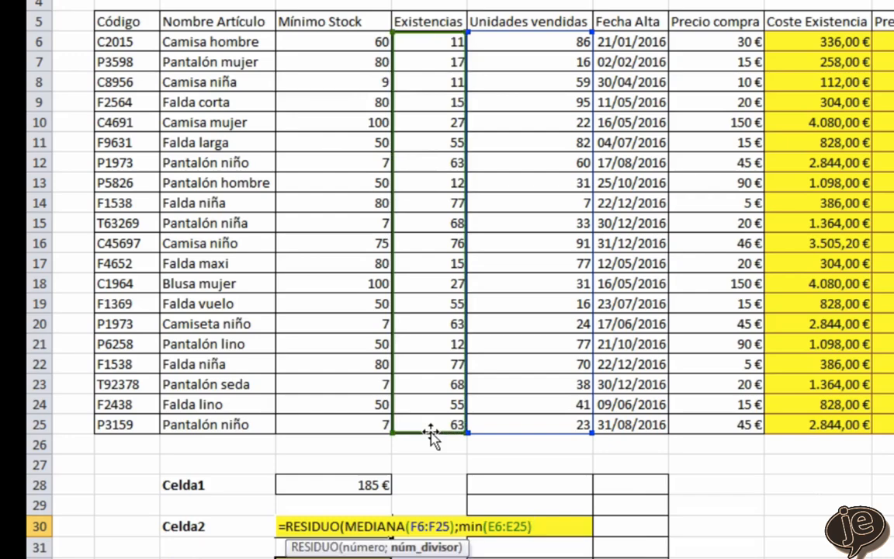
type(")")
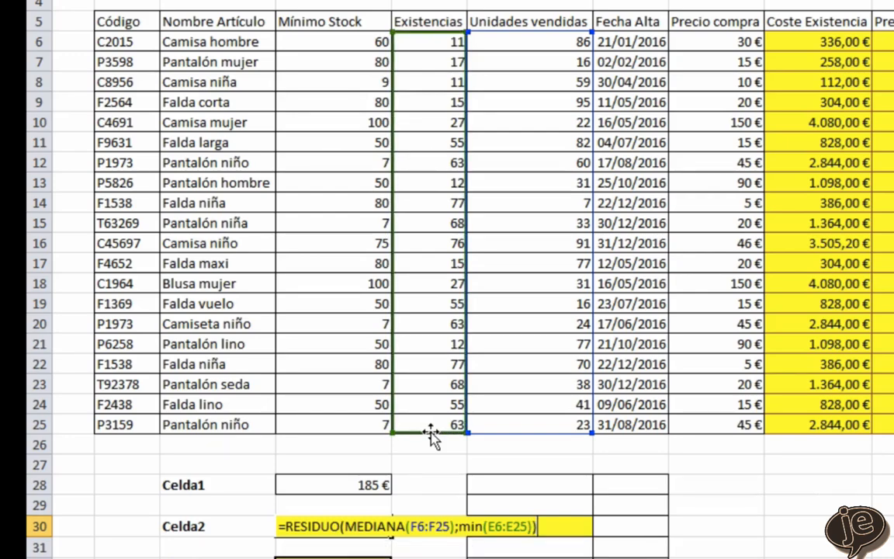
key("Return")
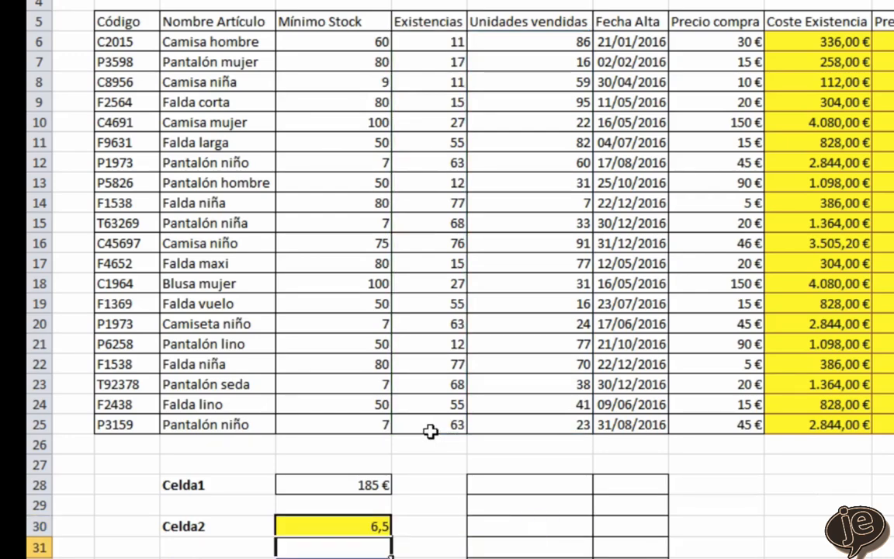
- Read task 11 about Celda3 and examine the Mínimo Stock, Existencias and Unidades vendidas range D6:F25 compared with a non-adjacent selection
scroll(430, 432, "down", 2)
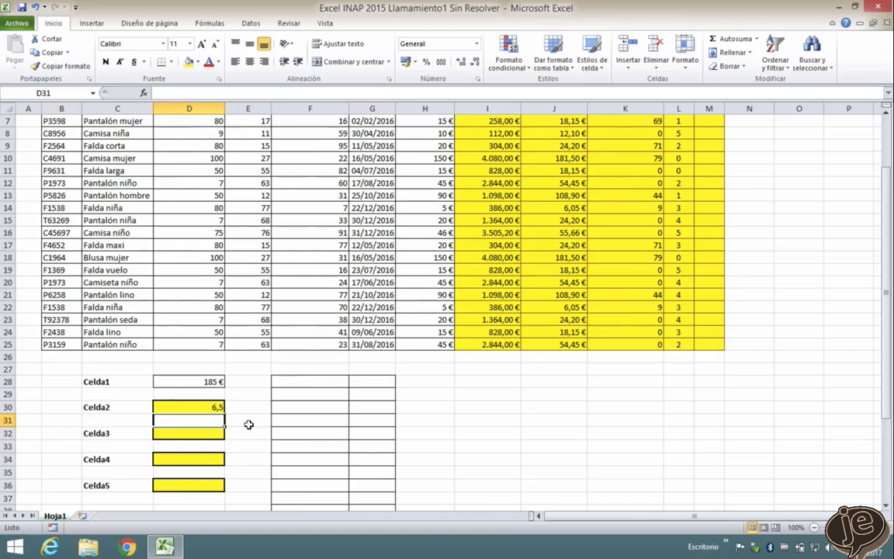
key("ctrl+Right")
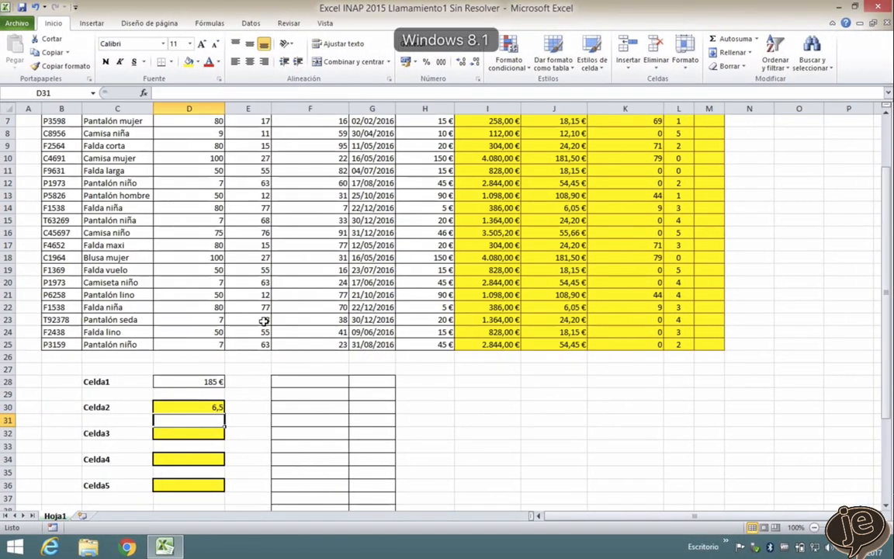
scroll(264, 320, "up", 2)
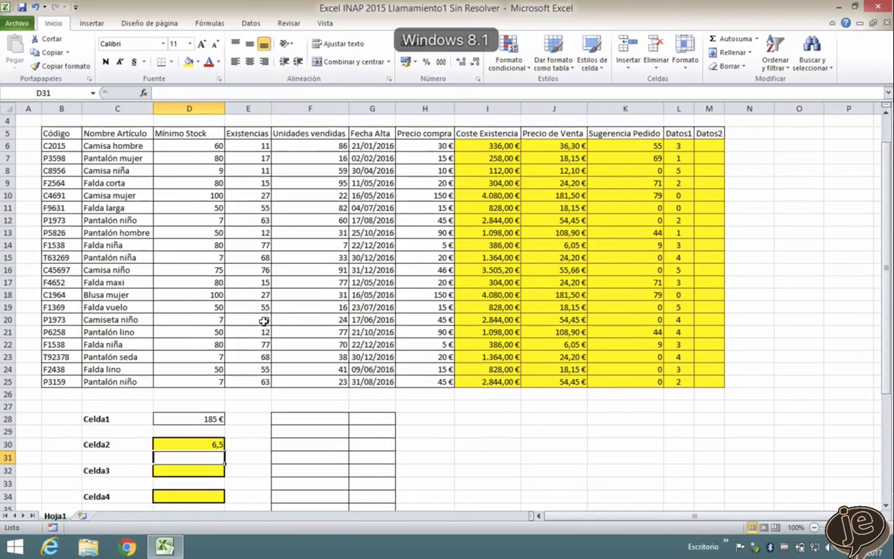
left_click_drag(192, 183, 309, 417)
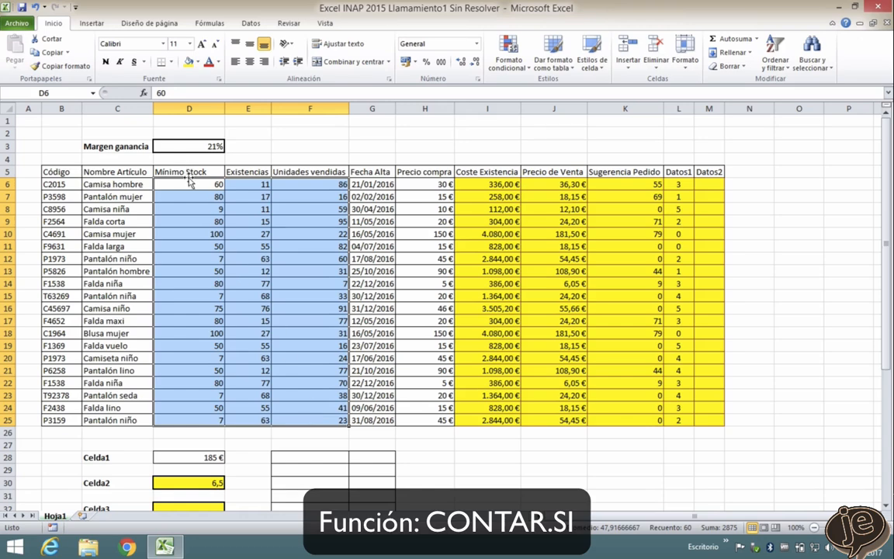
left_click_drag(186, 185, 190, 419)
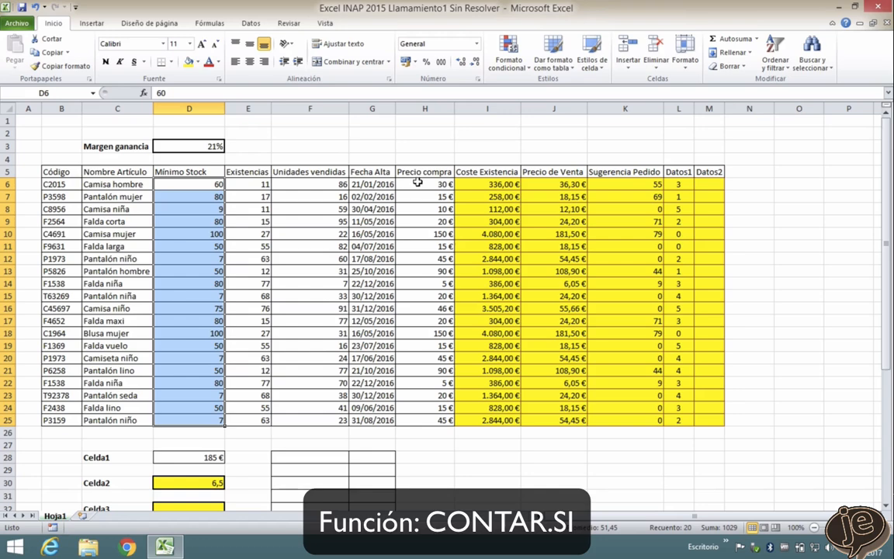
left_click_drag(418, 183, 427, 419, "ctrl")
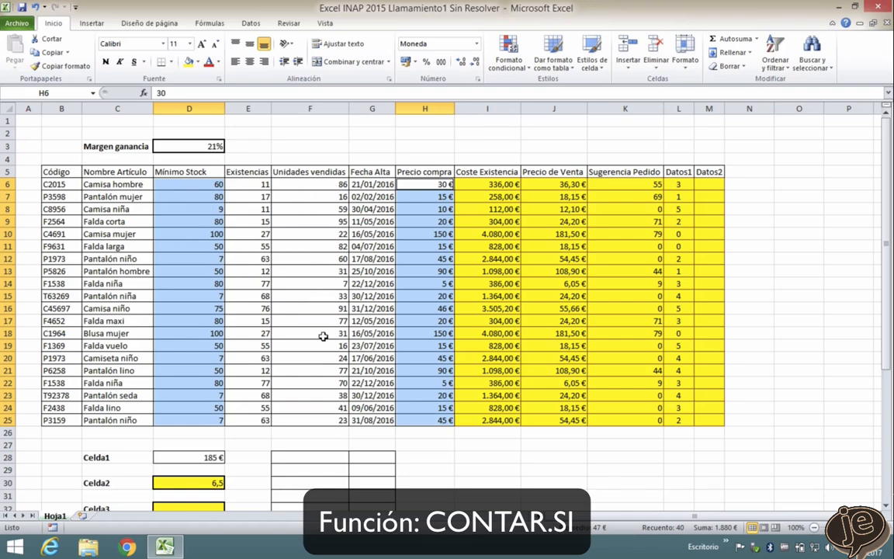
- Start a CONTAR.SI formula in the Celda3 cell D32 with D6:F25 as the range
scroll(323, 336, "down", 3)
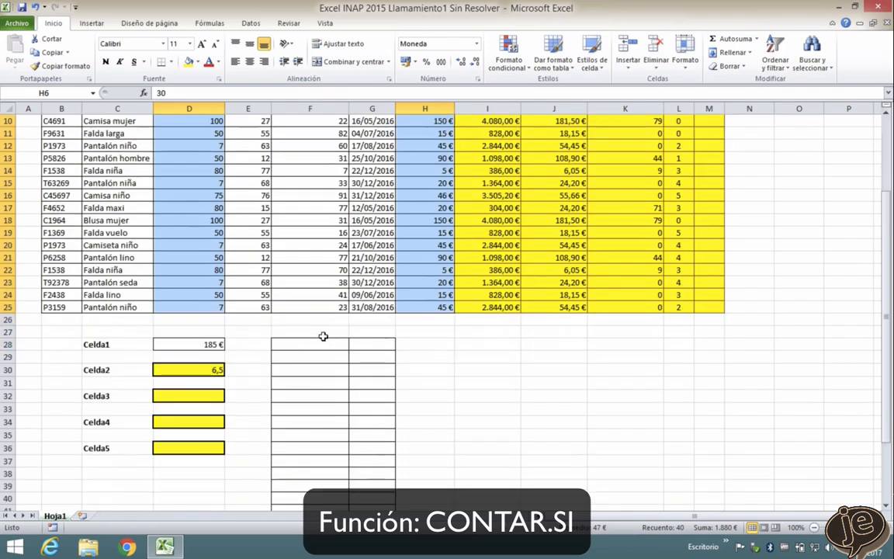
left_click(200, 396)
type("=con")
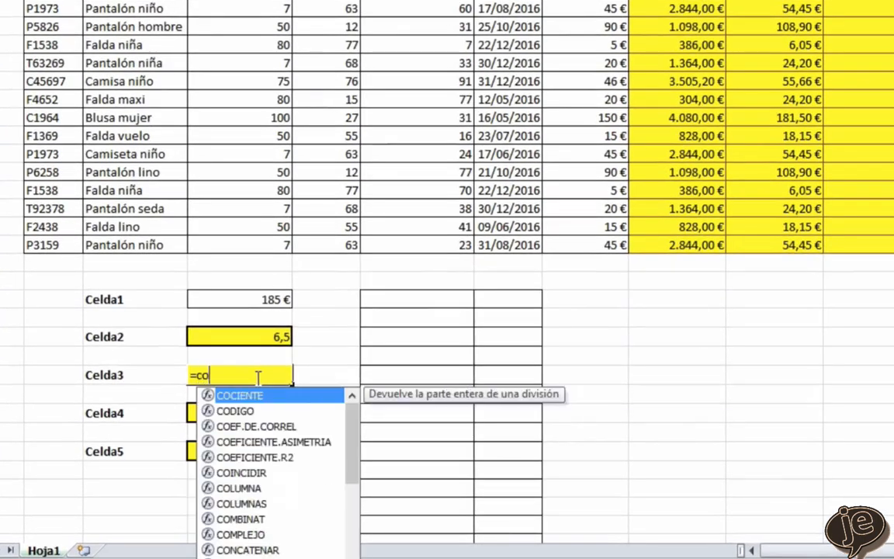
double_click(242, 457)
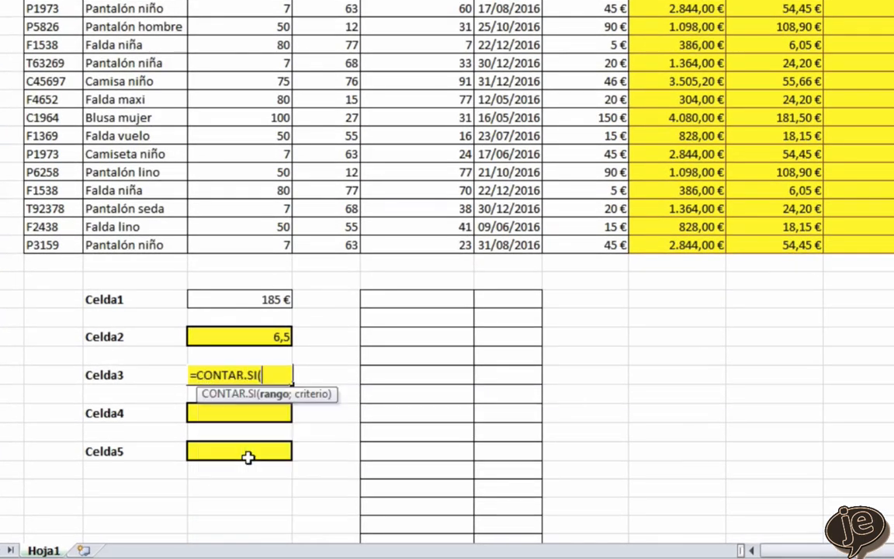
scroll(415, 407, "up", 3)
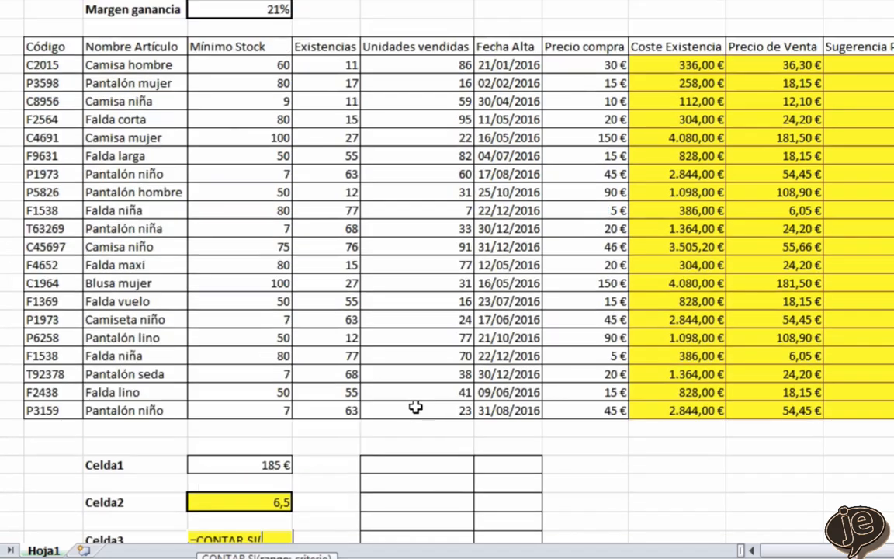
left_click_drag(232, 66, 420, 407)
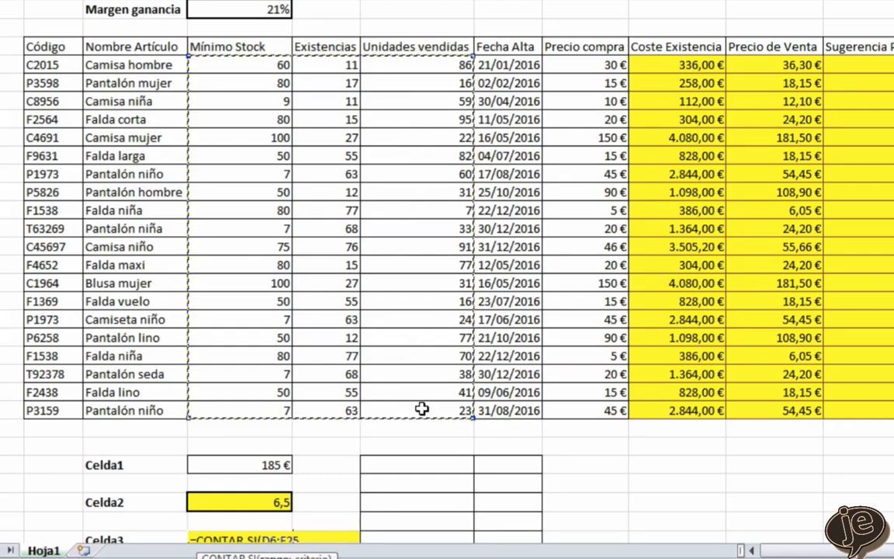
- Add "<15" as the criterion of the Celda3 CONTAR.SI formula and enter it
scroll(421, 408, "down", 2)
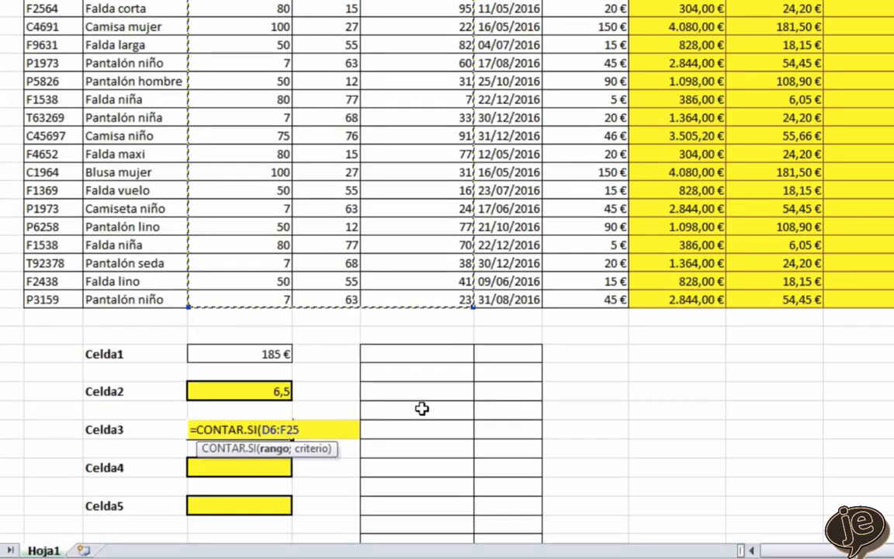
type(";\"")
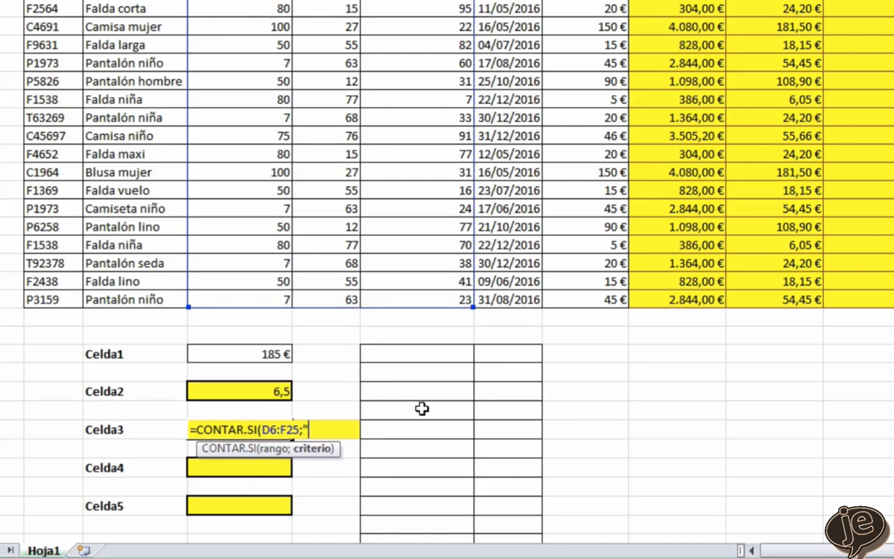
type("<15\")")
key("Return")
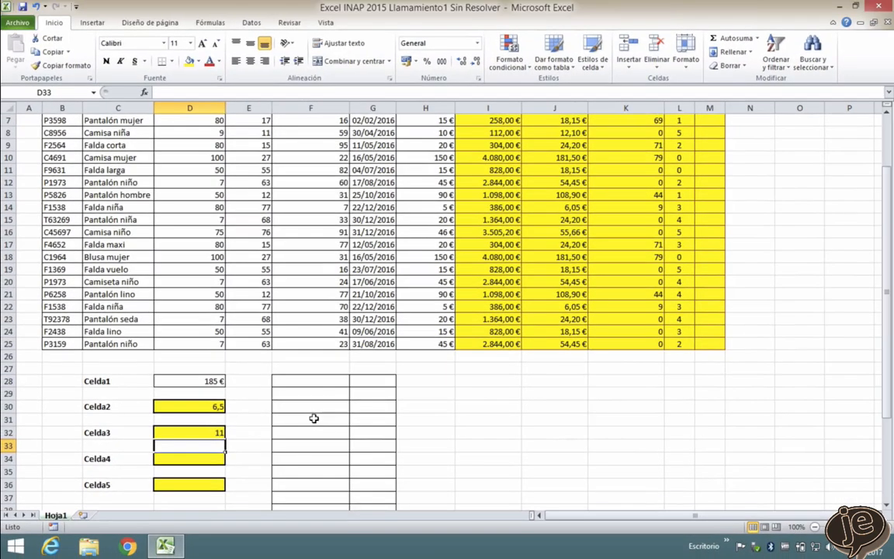
- Consult task 12 and start a MAYUSC formula with a nested IZQUIERDA function in the first Datos2 cell, M6
key("ctrl+Right")
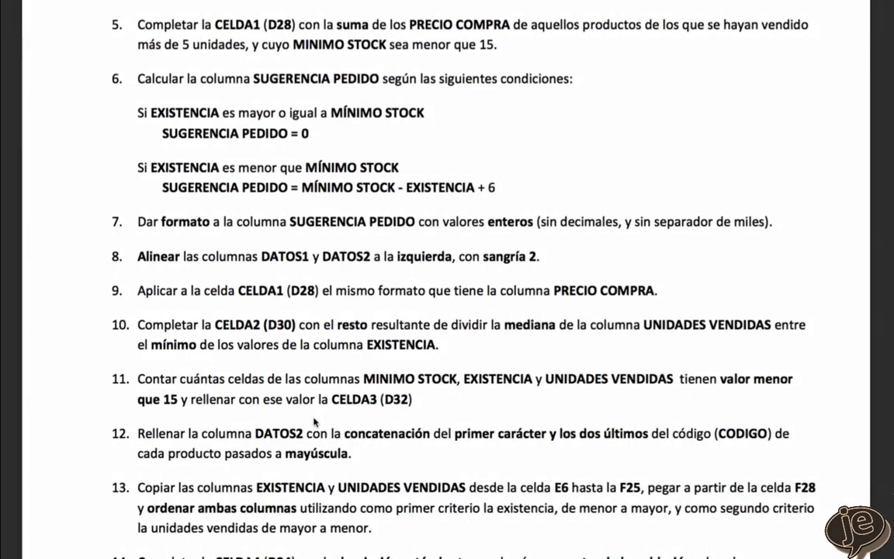
scroll(315, 421, "down", 3)
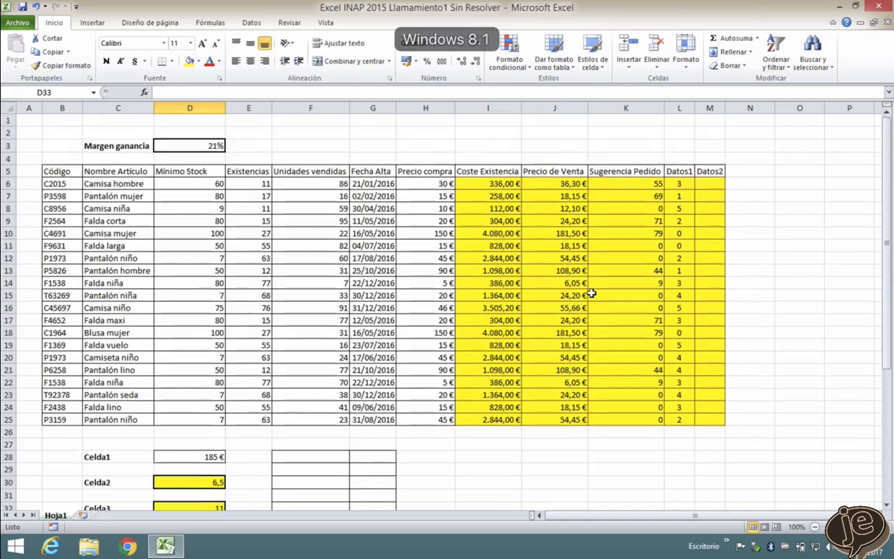
left_click(709, 183)
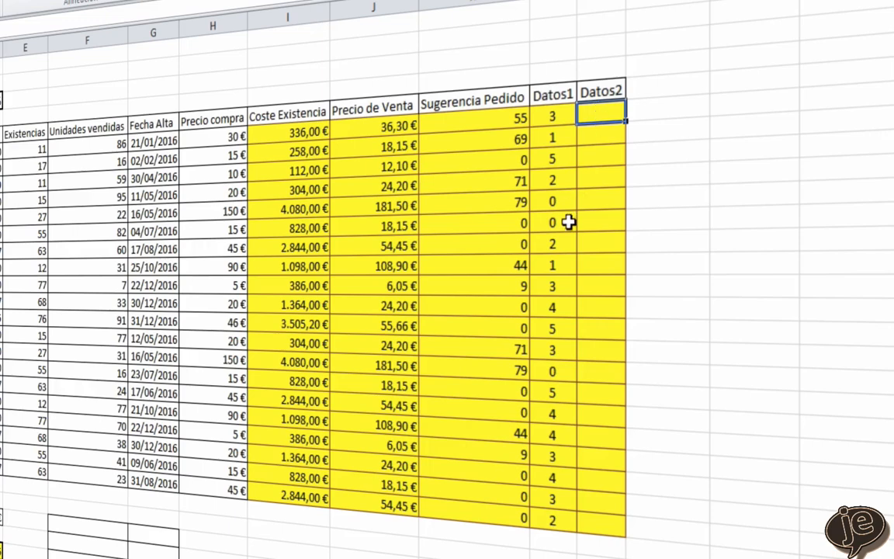
type("=may")
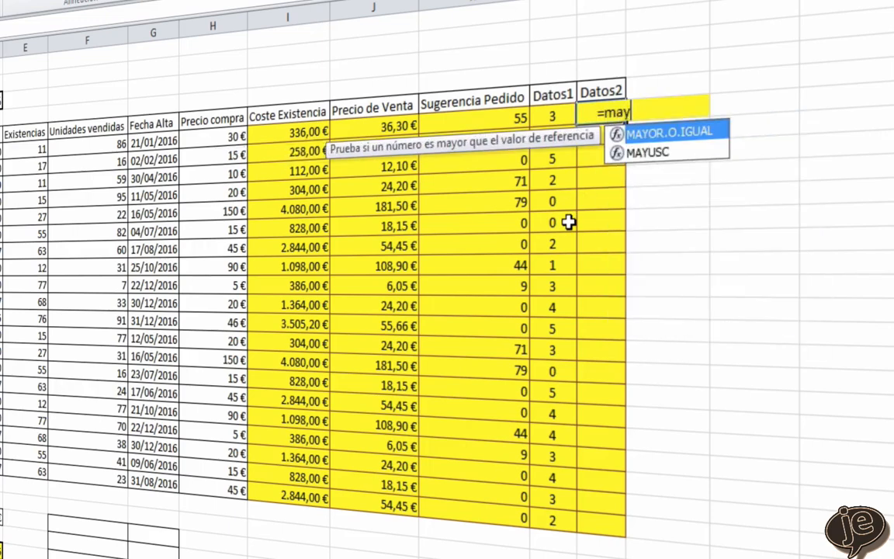
double_click(647, 153)
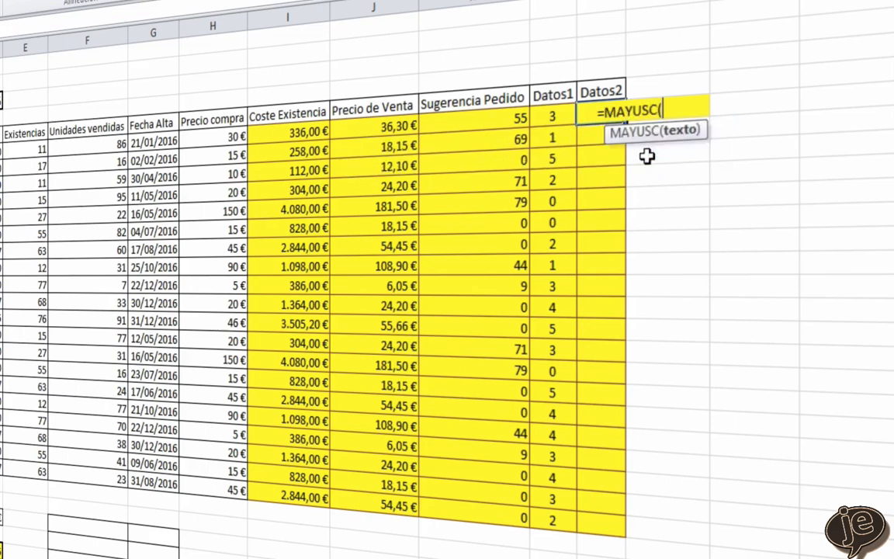
type("izq")
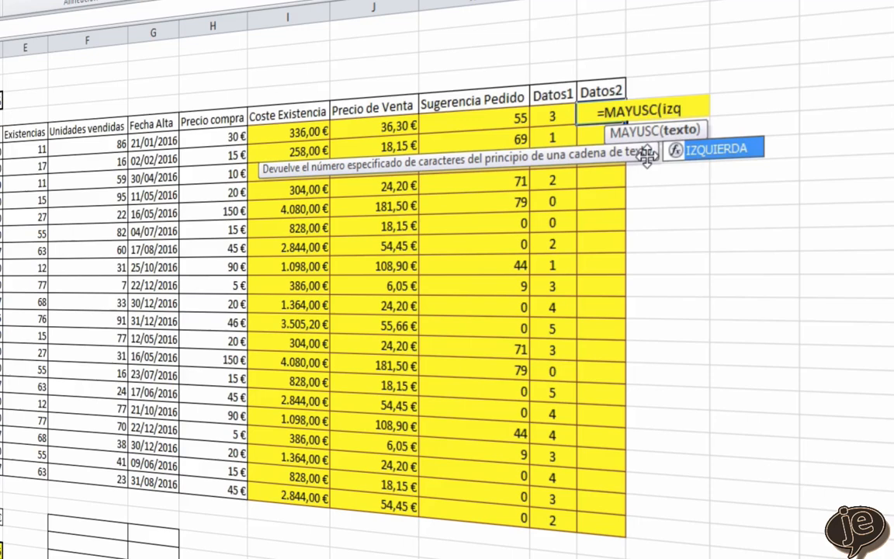
double_click(715, 149)
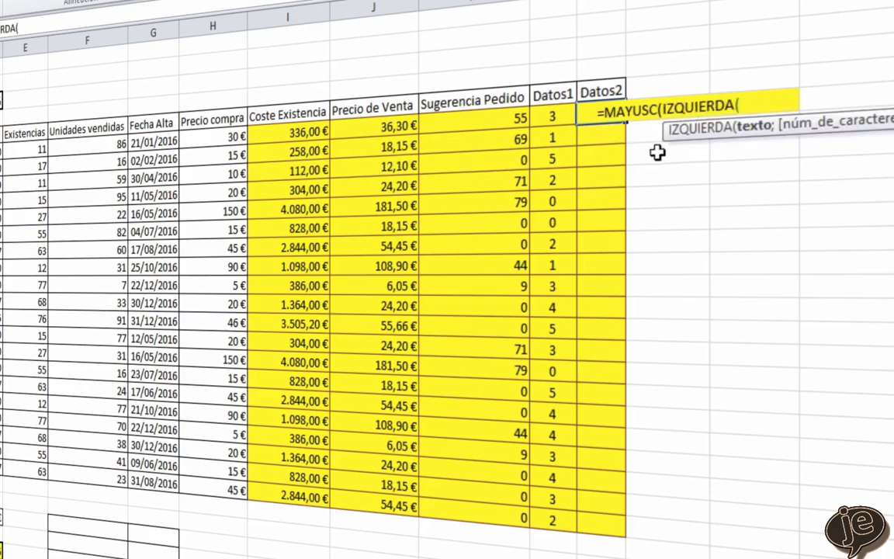
- Give IZQUIERDA the code cell B6 as its only argument, leaving out the character count, and close the function
type("B6")
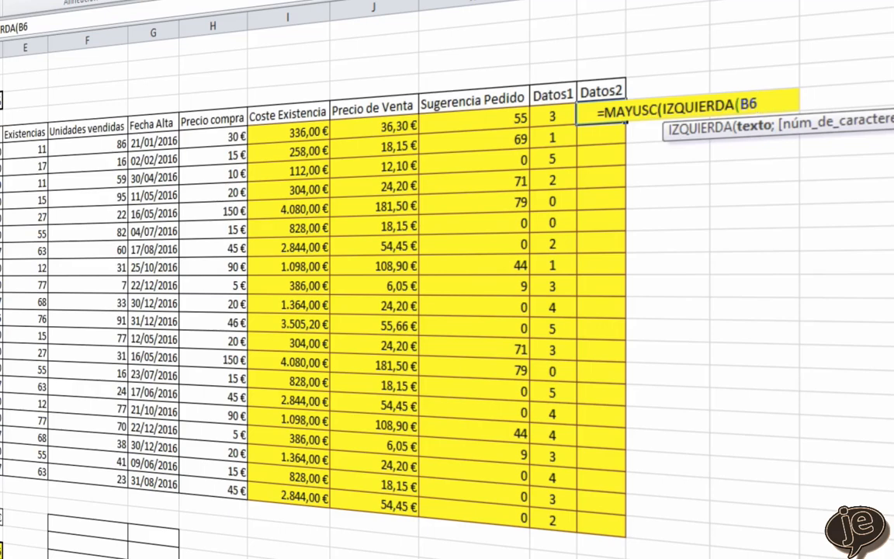
type(";")
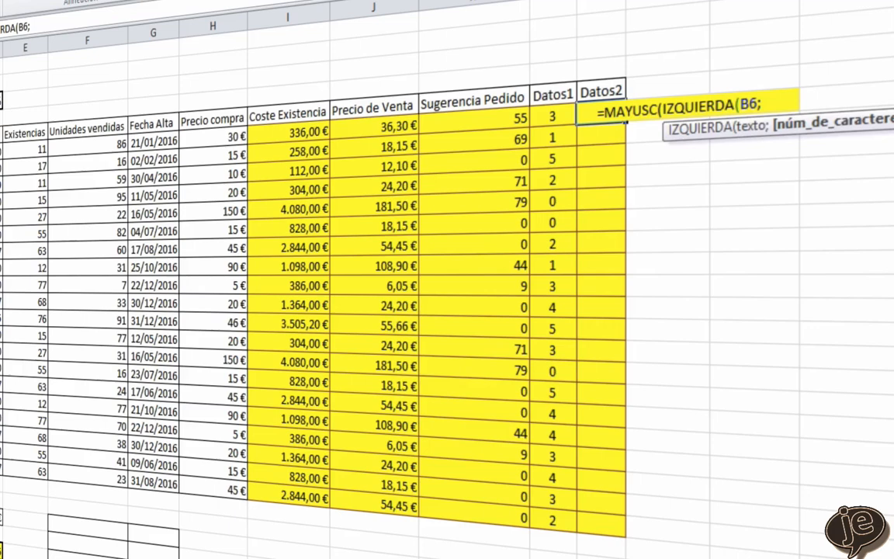
type("1)")
key("BackSpace")
key("BackSpace")
key("BackSpace")
type(")")
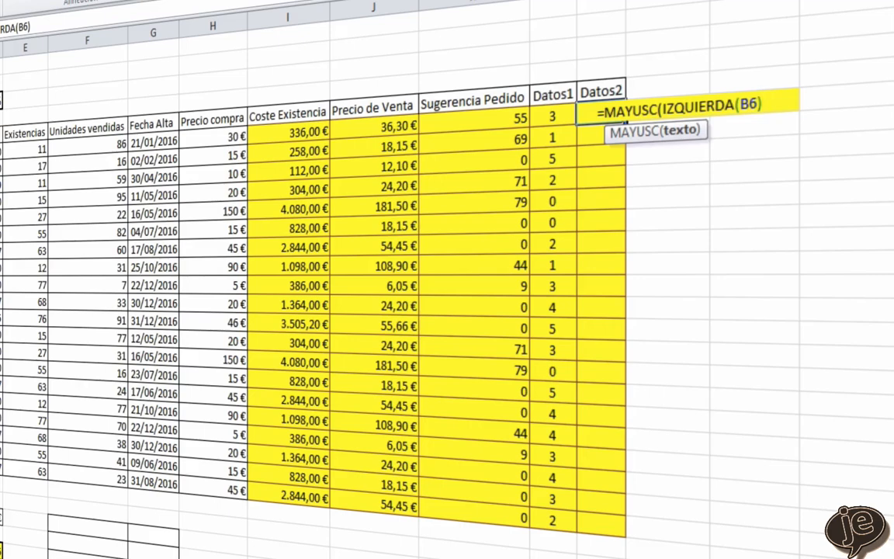
- Complete the M6 formula by concatenating DERECHA(B6;2), enter it, and fill it down the Datos2 column to M25
type("&derc")
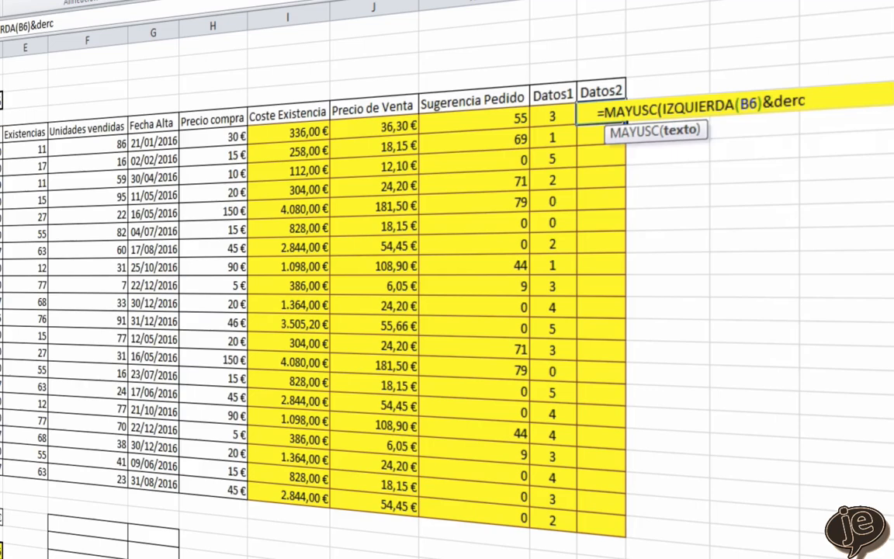
key("BackSpace")
key("Tab")
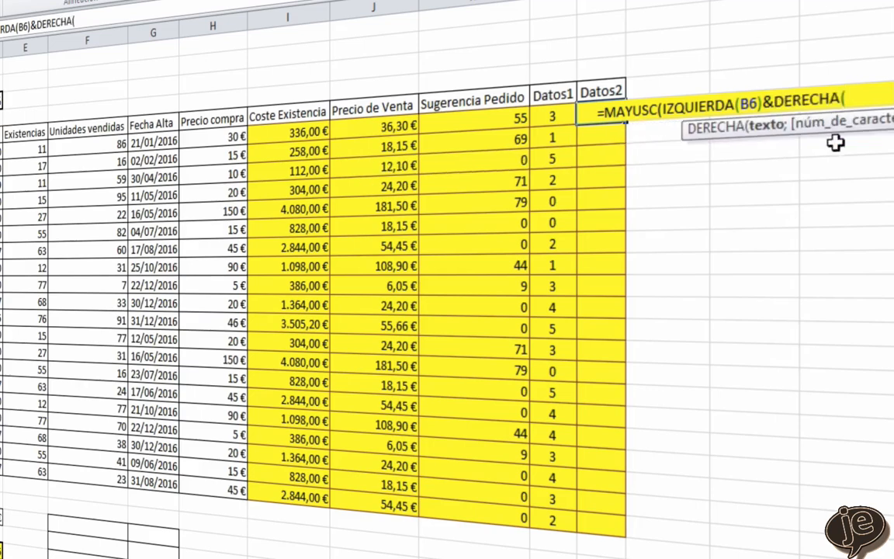
type("B6")
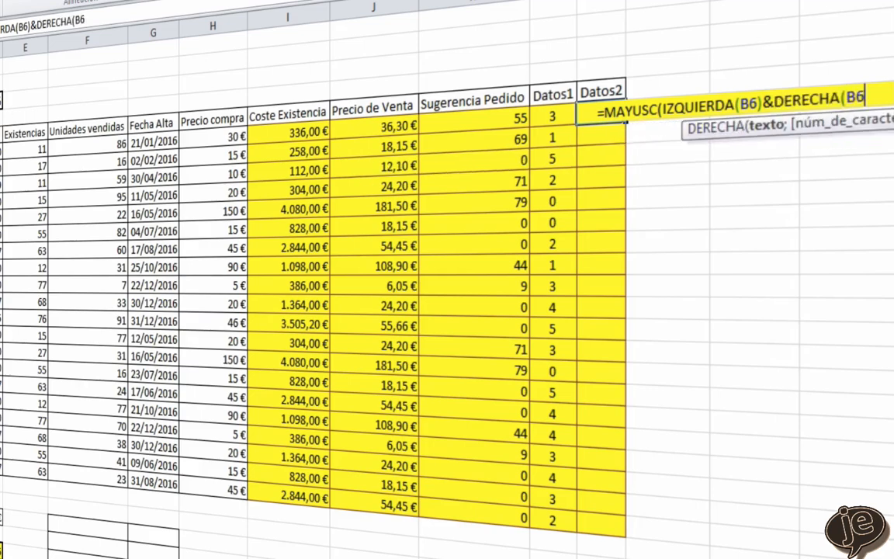
type(";2")
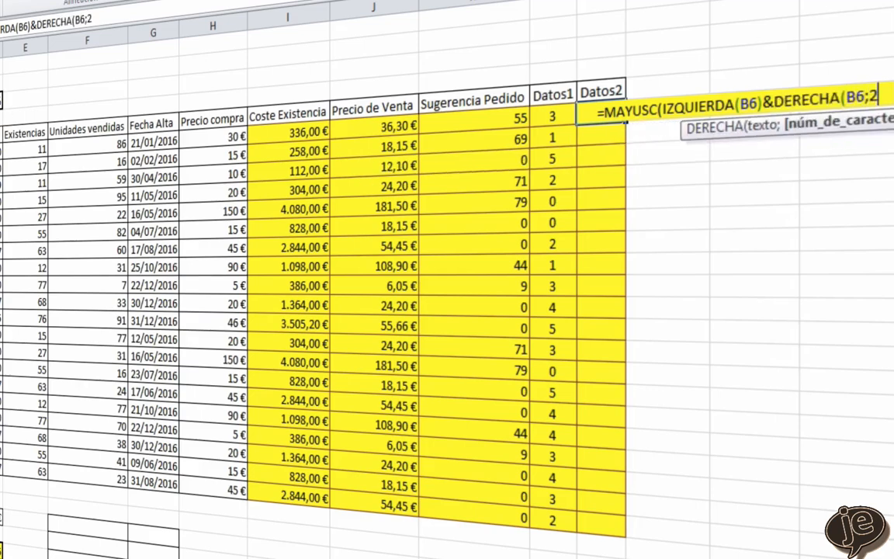
type("))")
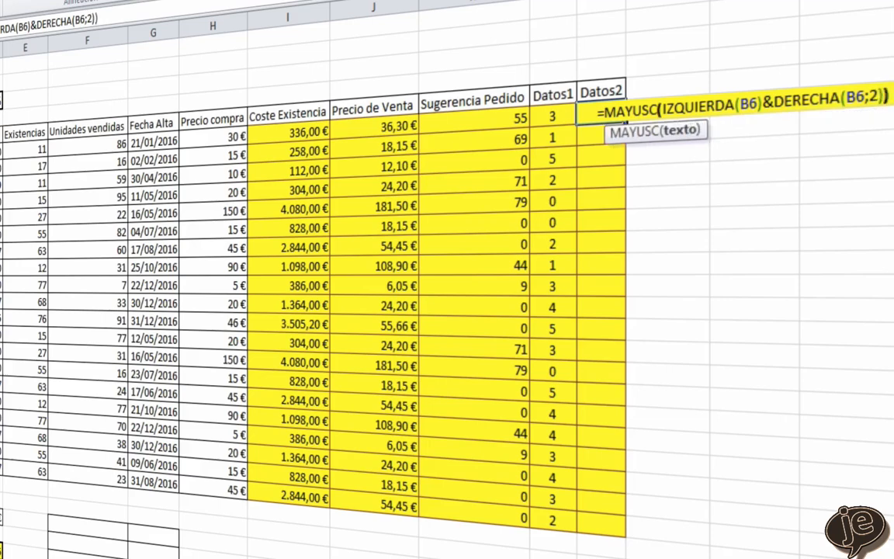
key("Return")
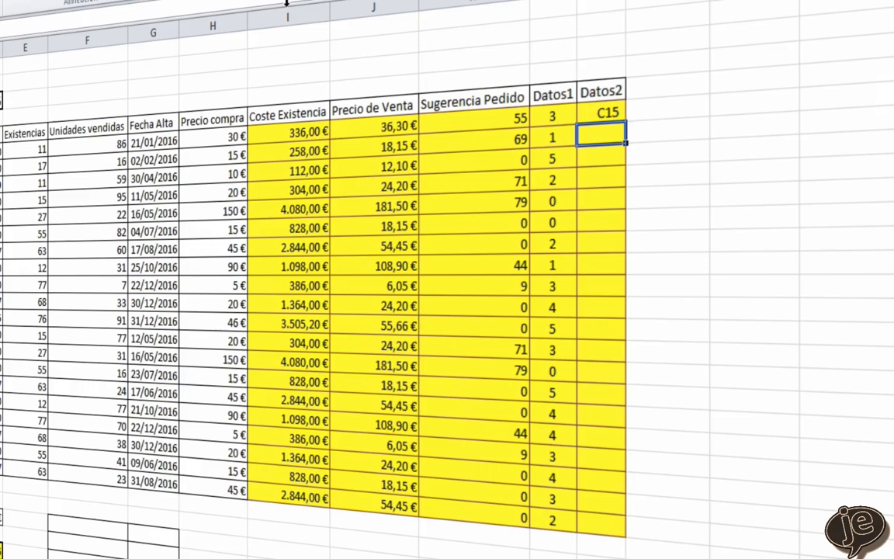
left_click(607, 111)
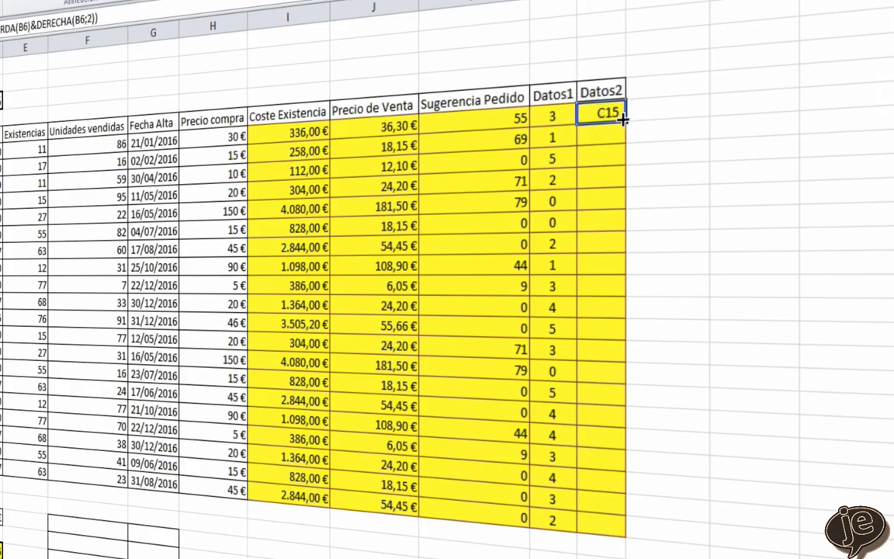
double_click(625, 117)
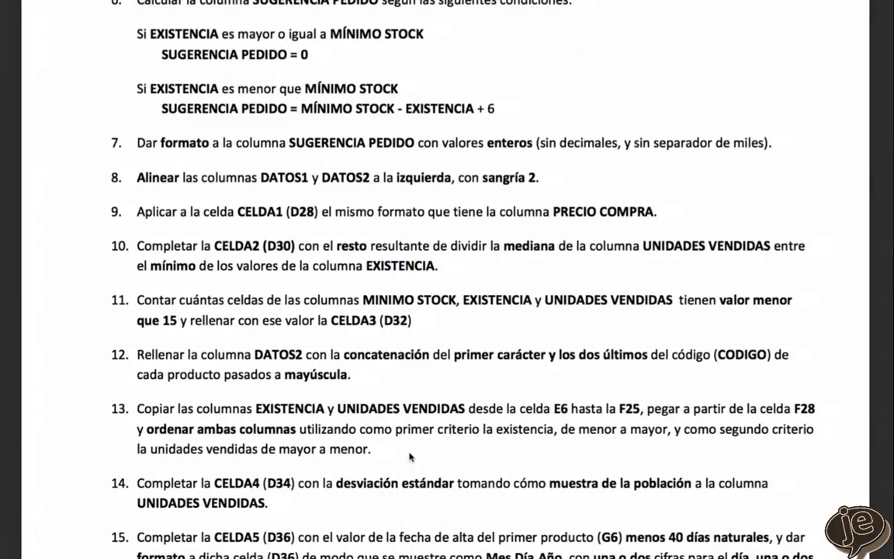
- Copy the Existencias and Unidades vendidas data in E6:F25 and paste it starting at cell F28
scroll(410, 456, "down", 4)
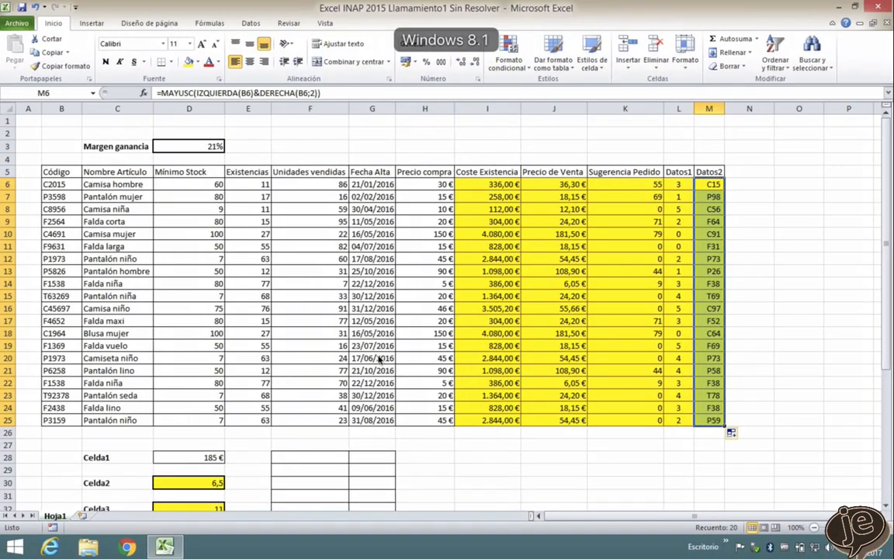
left_click(243, 184)
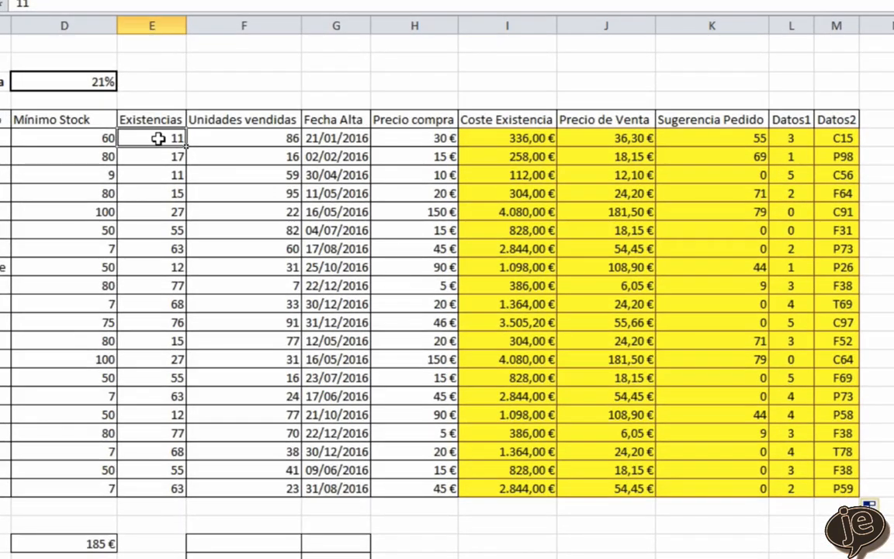
left_click_drag(242, 183, 296, 186)
left_click_drag(225, 139, 258, 487)
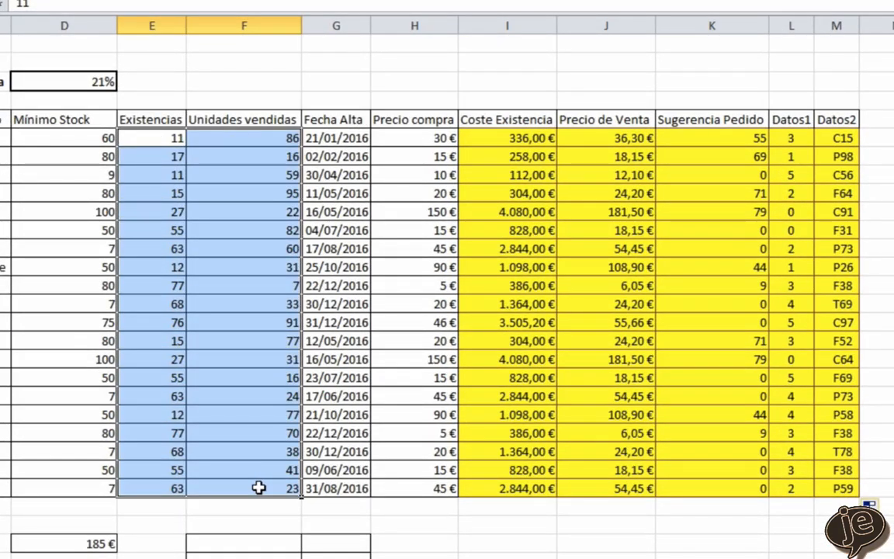
key("ctrl+c")
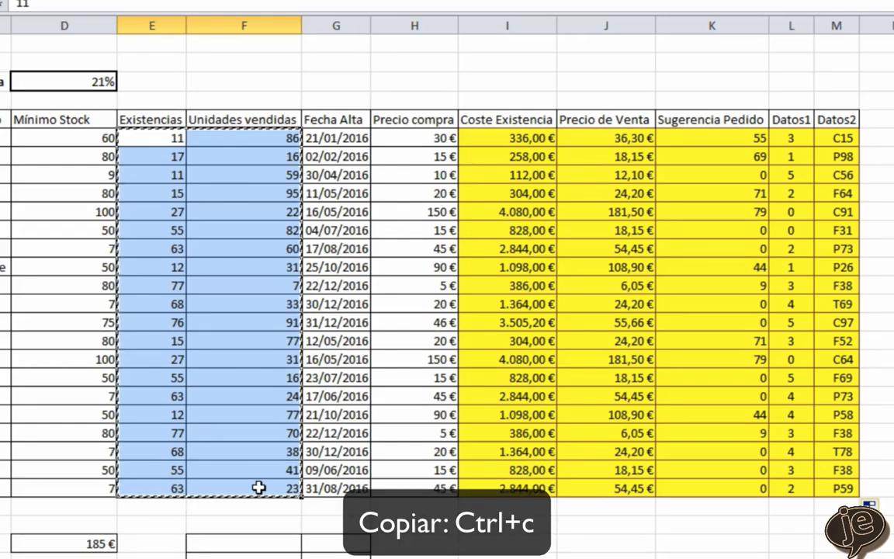
left_click(243, 541)
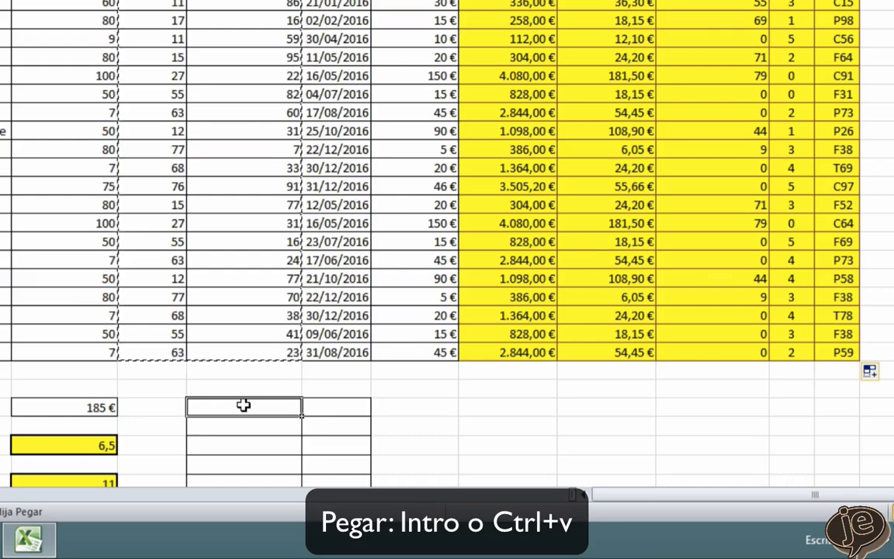
key("Return")
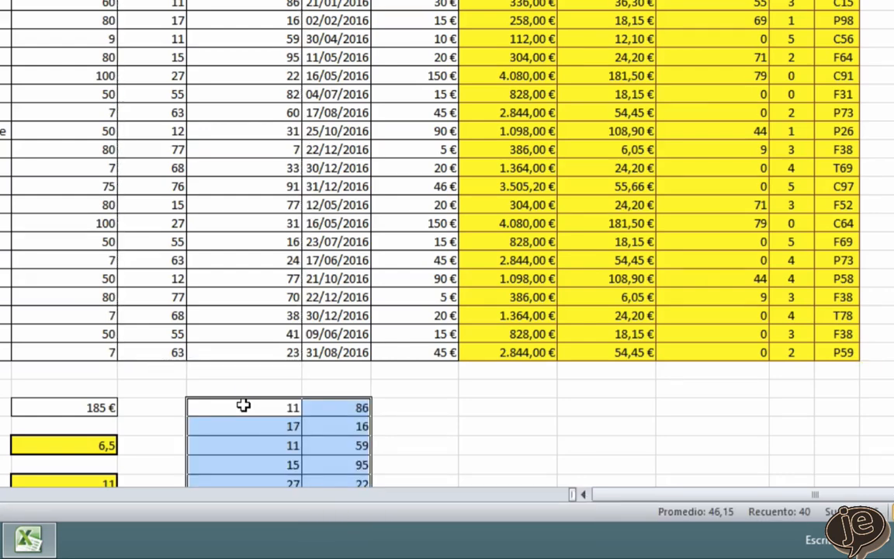
- Start a custom sort of the pasted block with Columna F as the first criterion, by values from smallest to largest
scroll(243, 405, "down", 1)
scroll(228, 347, "down", 5)
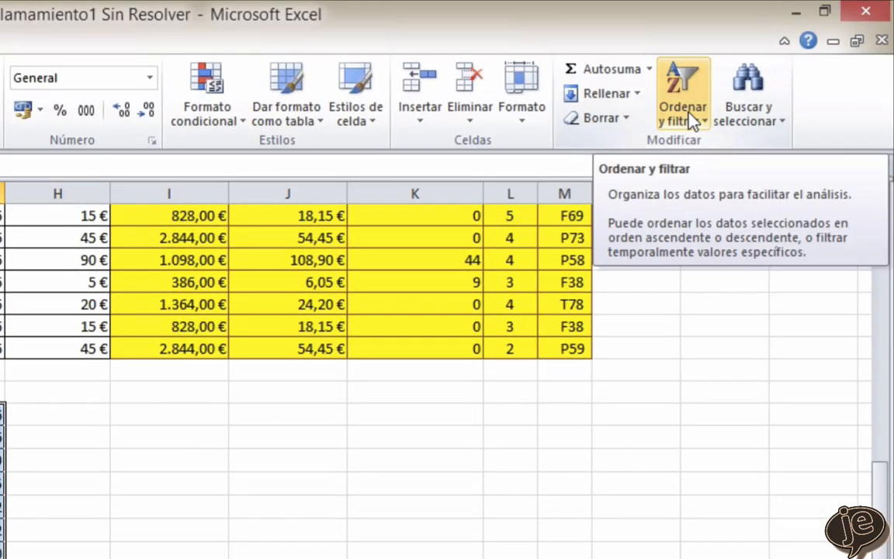
left_click(690, 122)
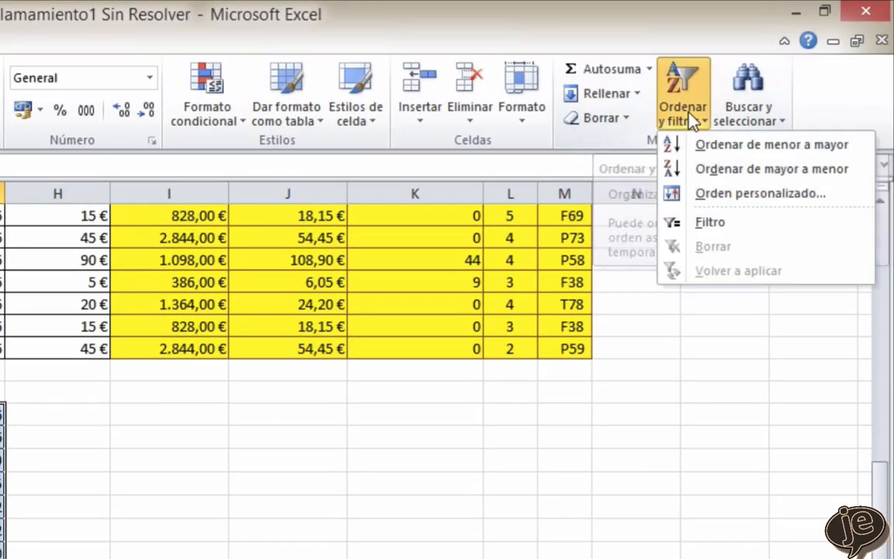
left_click(708, 198)
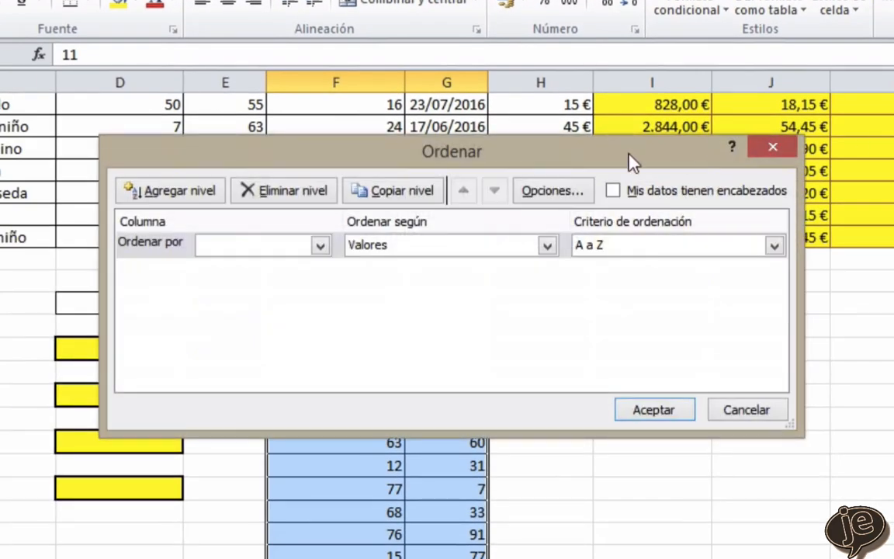
left_click_drag(411, 163, 714, 171)
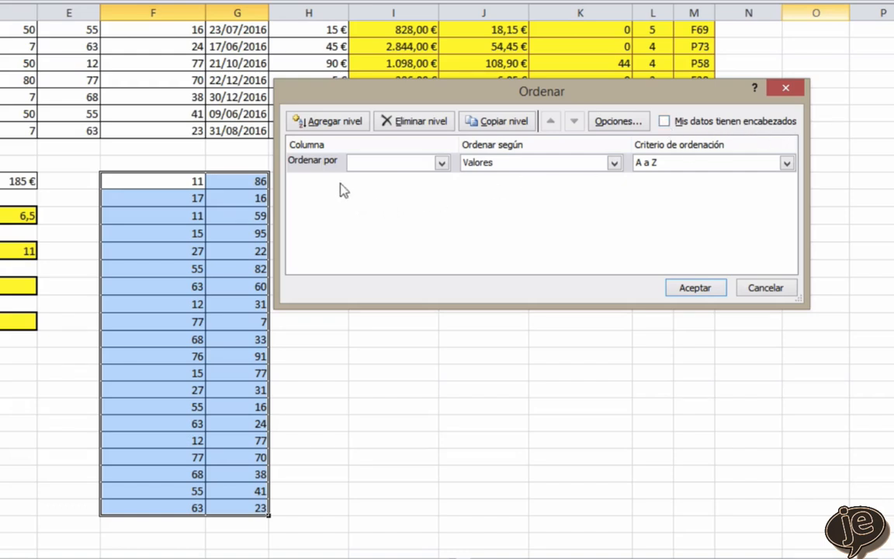
left_click(441, 164)
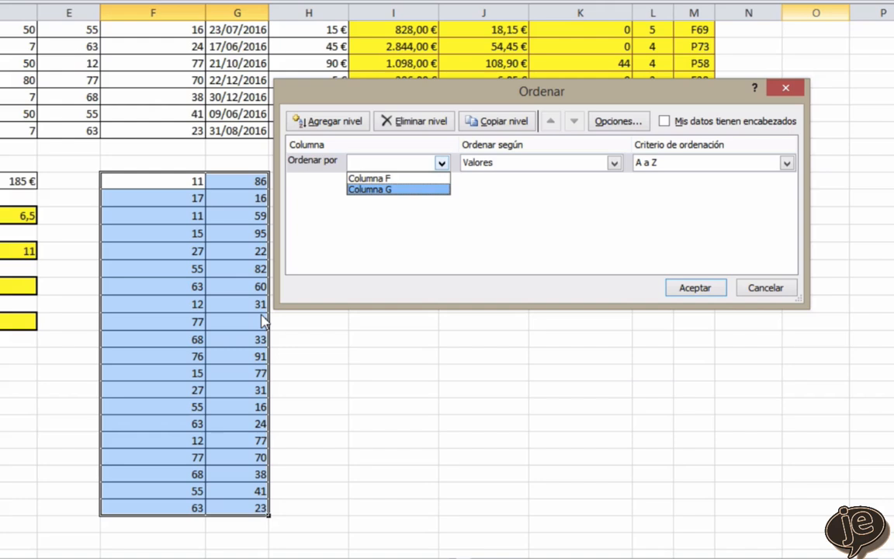
left_click(390, 178)
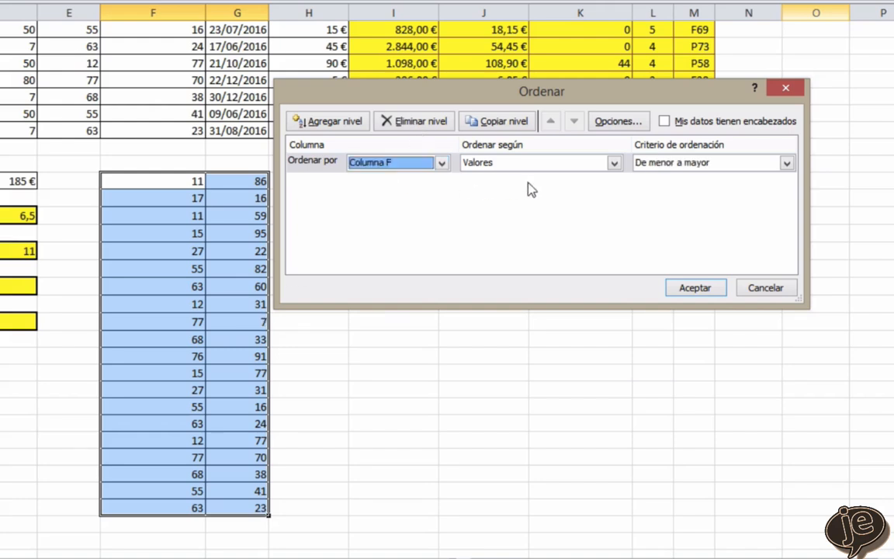
- Add Columna G as the second sort level with order De mayor a menor, and apply the sort
left_click(347, 125)
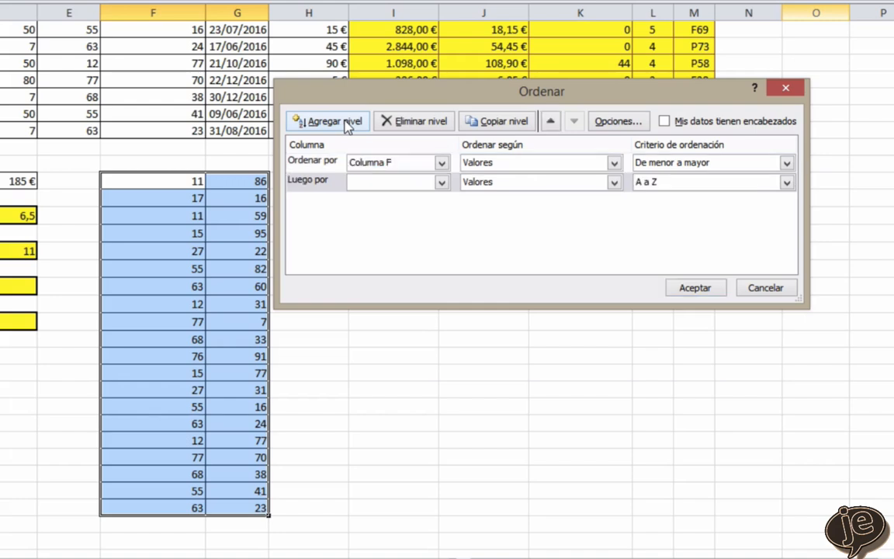
left_click(441, 183)
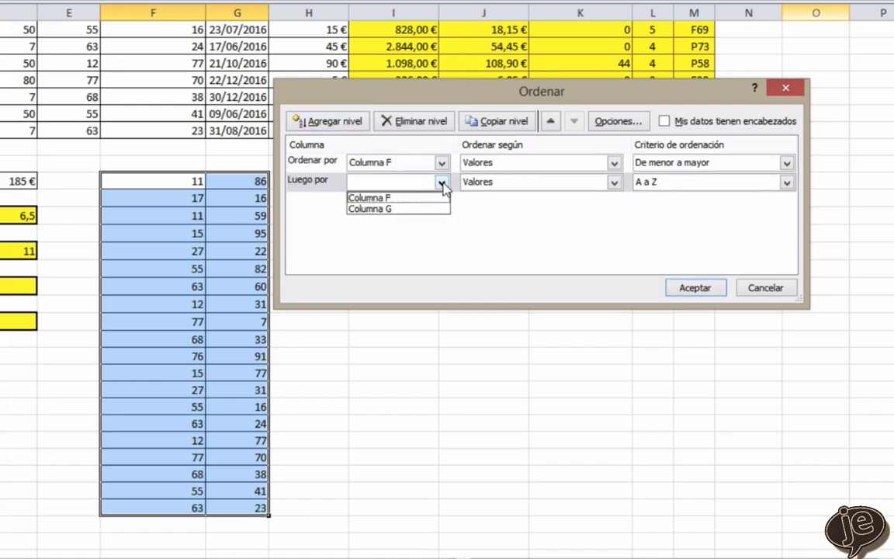
left_click(393, 210)
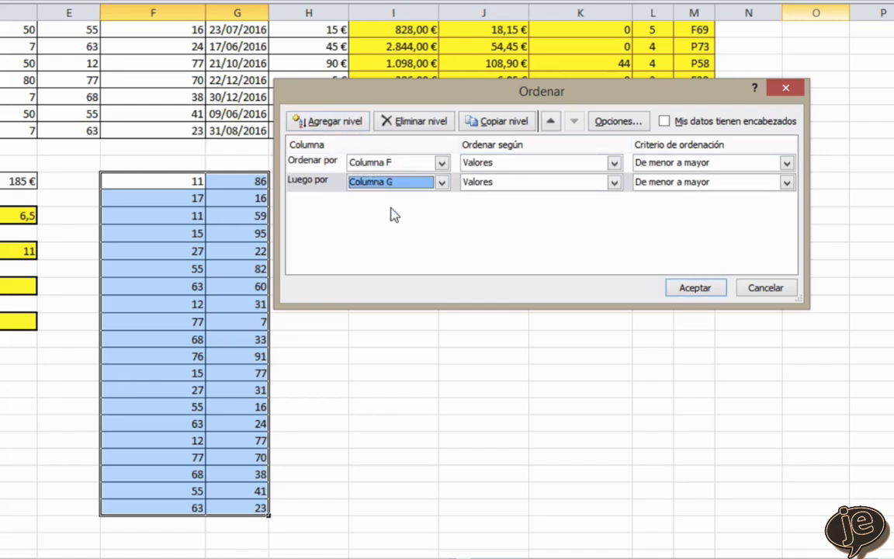
left_click(710, 185)
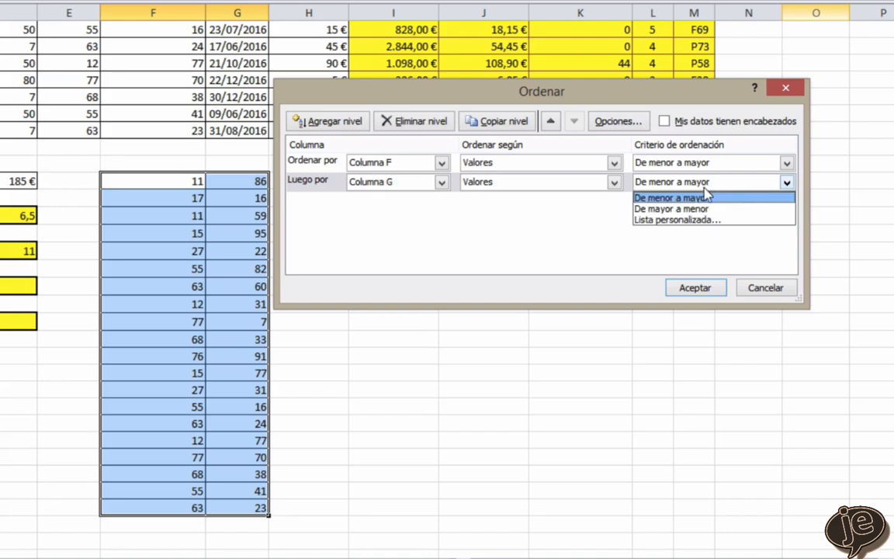
left_click(683, 210)
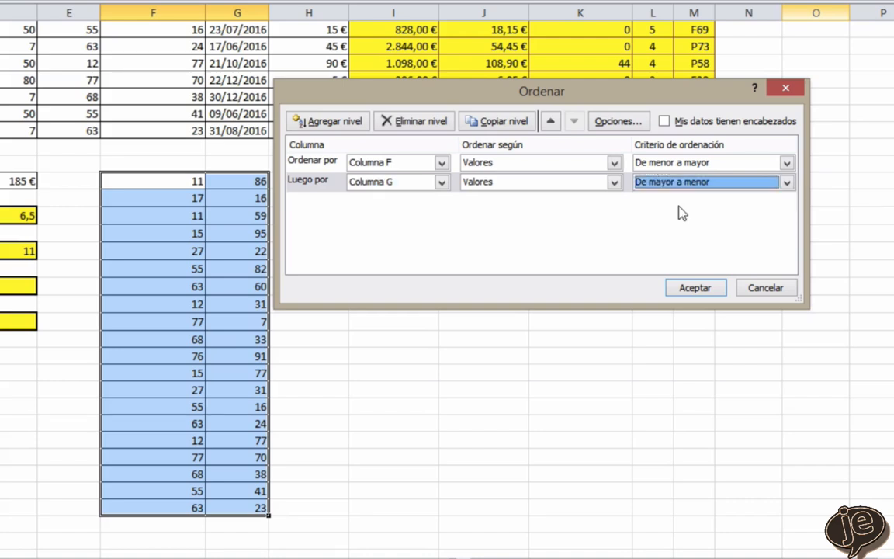
left_click(690, 289)
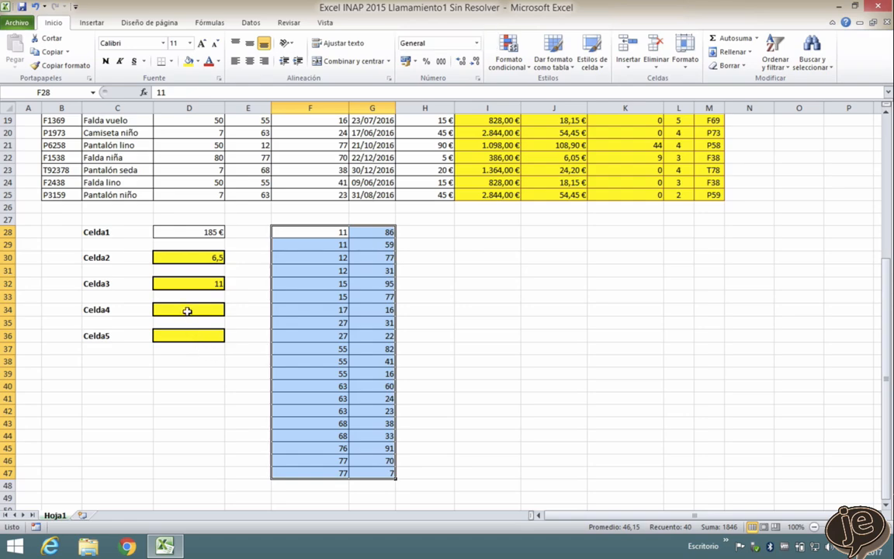
- Start a formula with the compatibility function DESVEST in the Celda4 result cell, D34
left_click(187, 311)
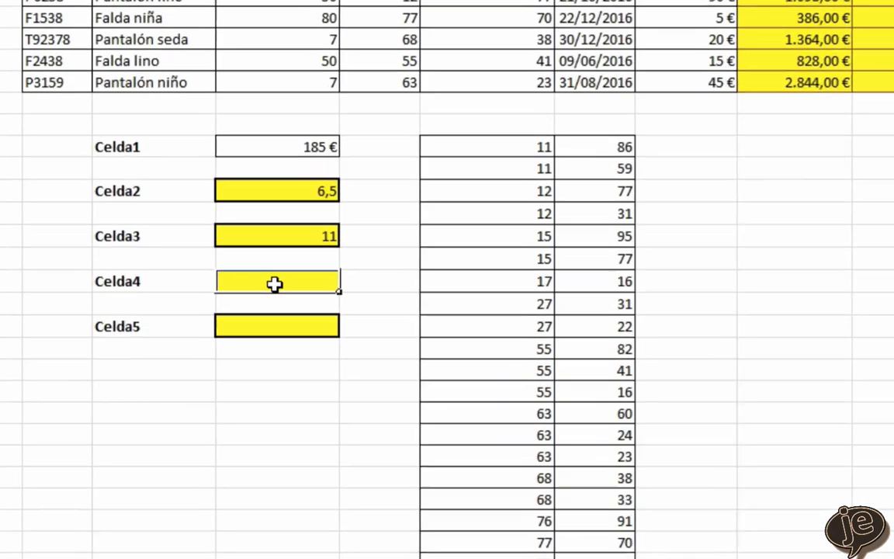
type("=des")
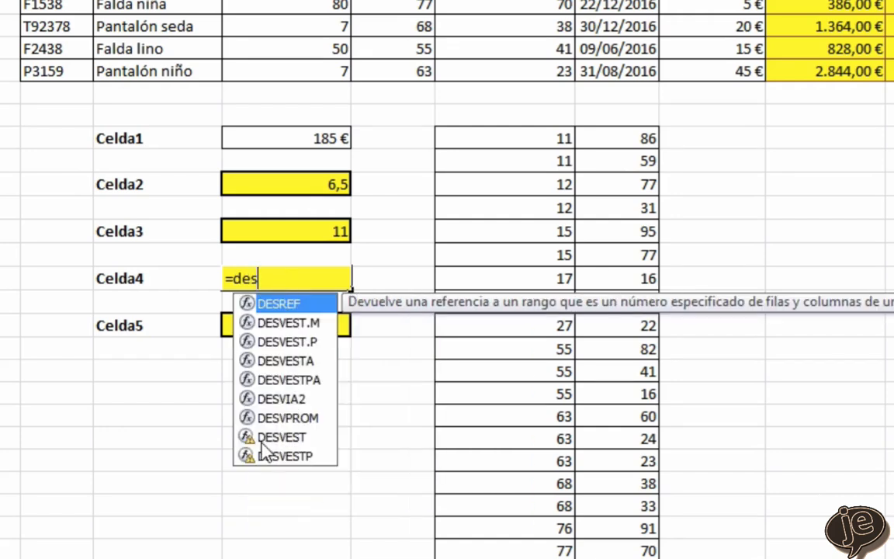
left_click(296, 439)
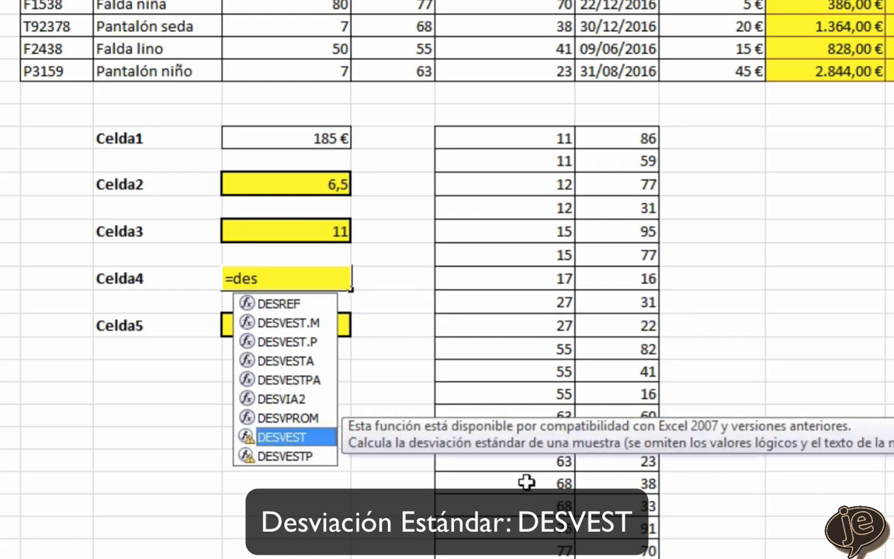
double_click(288, 439)
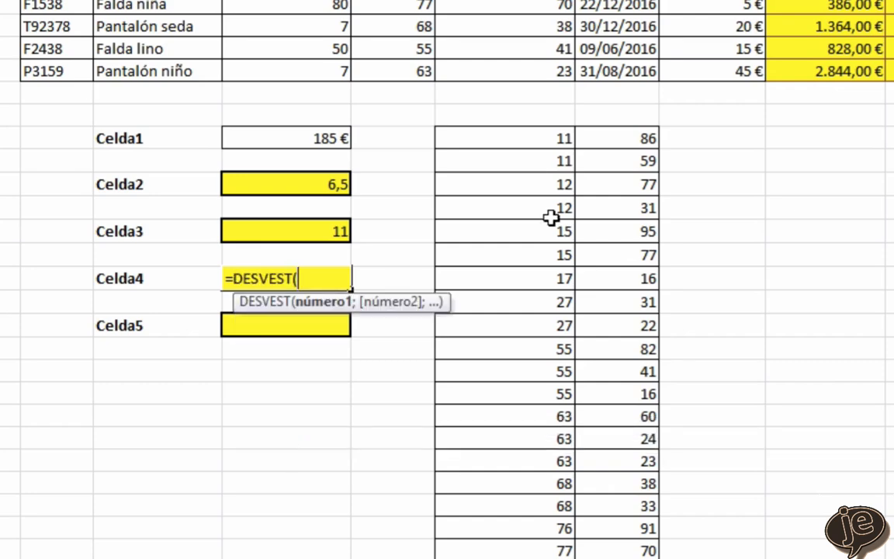
- Give DESVEST the Unidades vendidas range F6:F25 as its argument, close the function and enter the formula
scroll(551, 218, "up", 4)
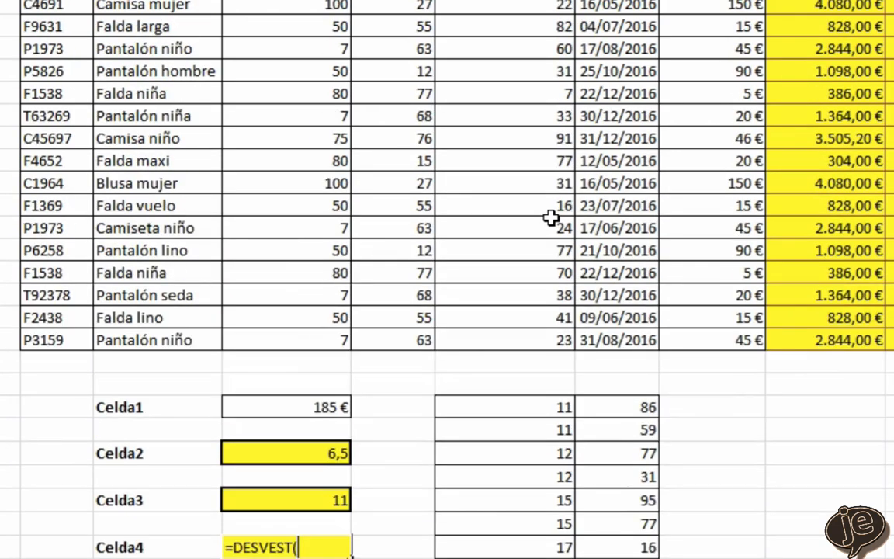
scroll(550, 218, "up", 2)
left_click(530, 55)
left_click_drag(530, 56, 537, 481)
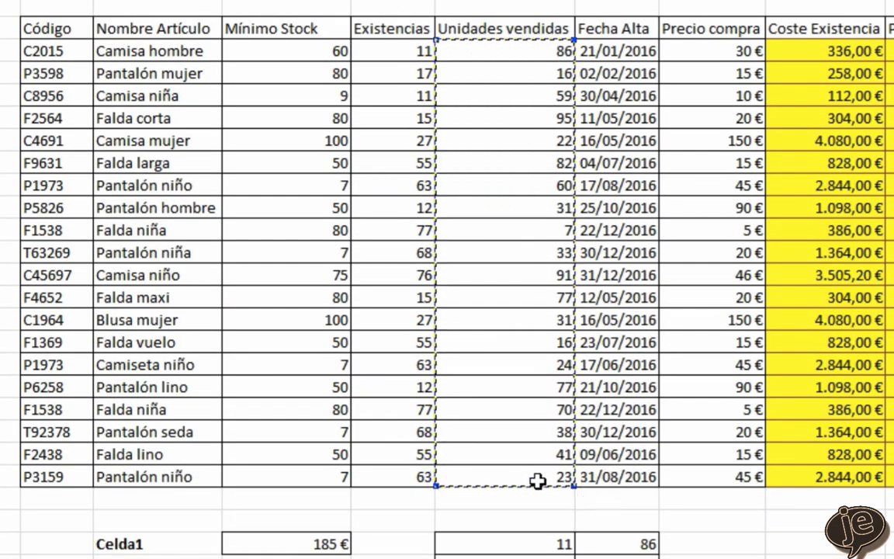
type(")")
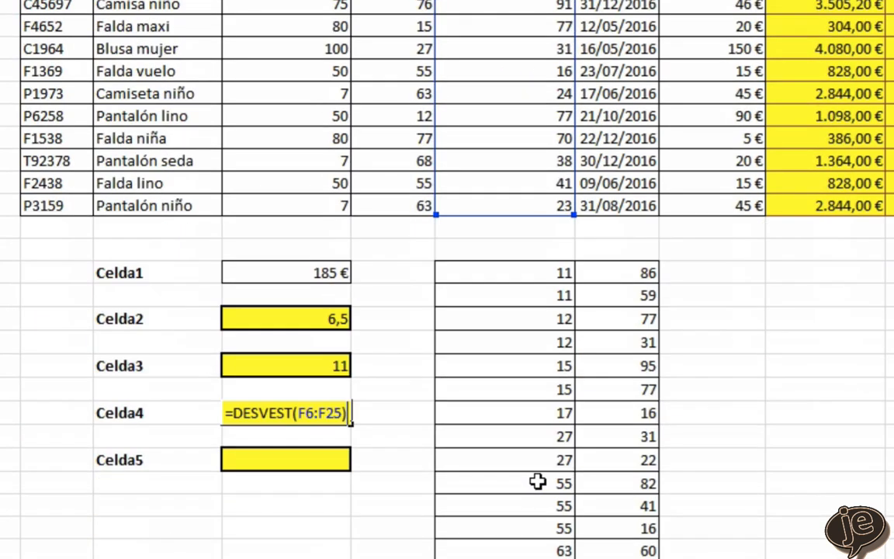
key("Return")
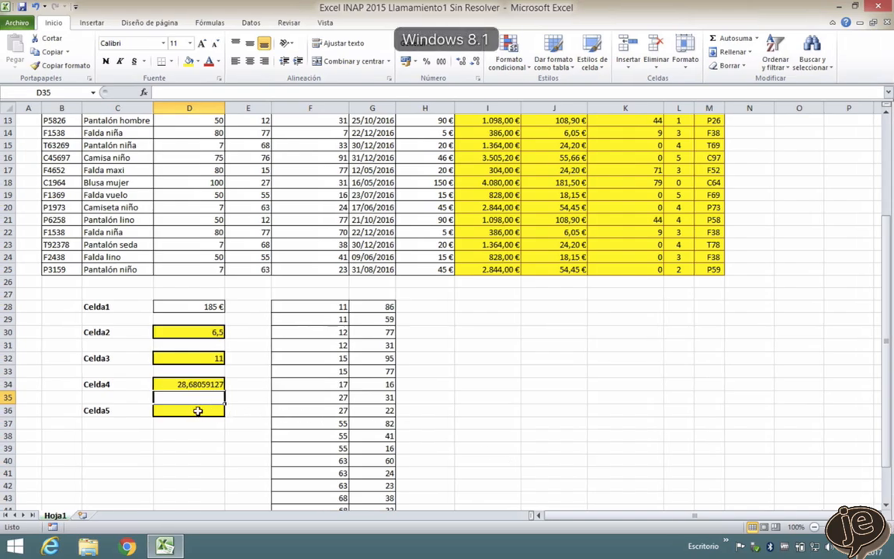
- Enter the formula =G6-40 in the Celda5 result cell, D36, to subtract 40 days from the first product's Fecha Alta
left_click(198, 410)
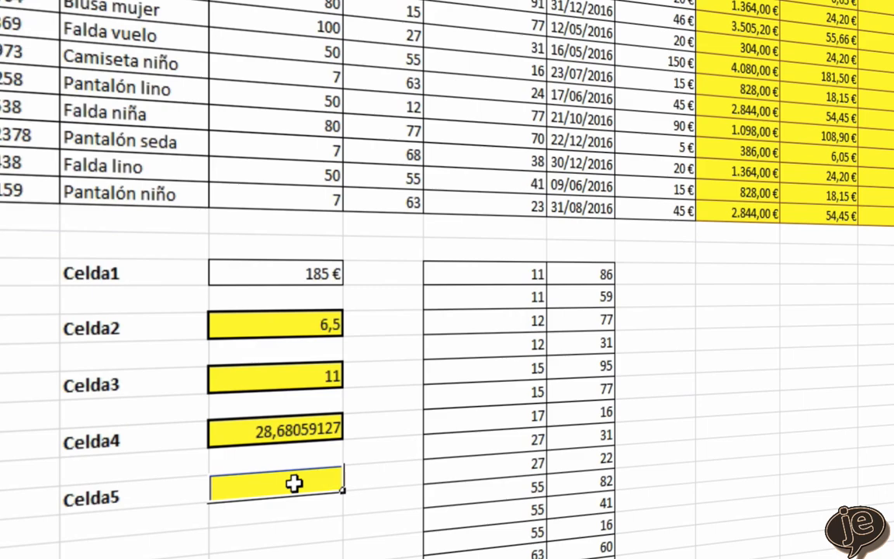
type("=")
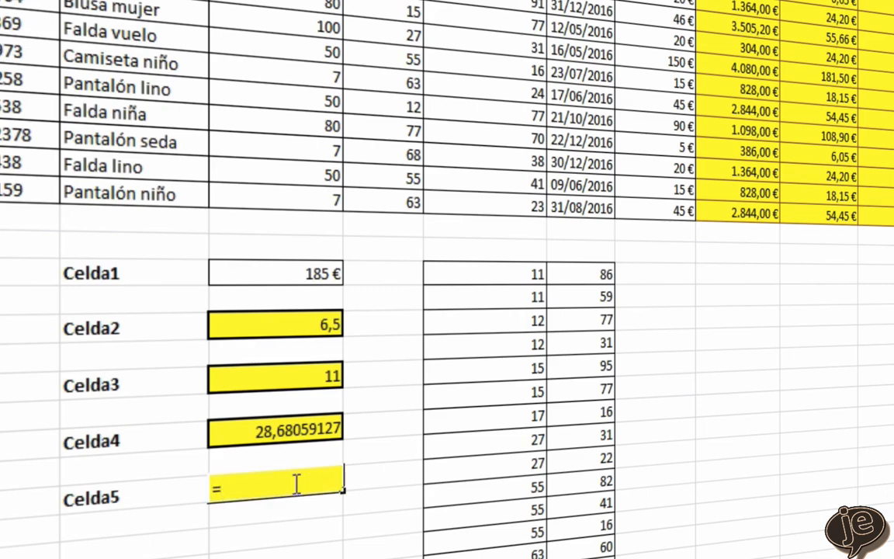
scroll(293, 483, "up", 4)
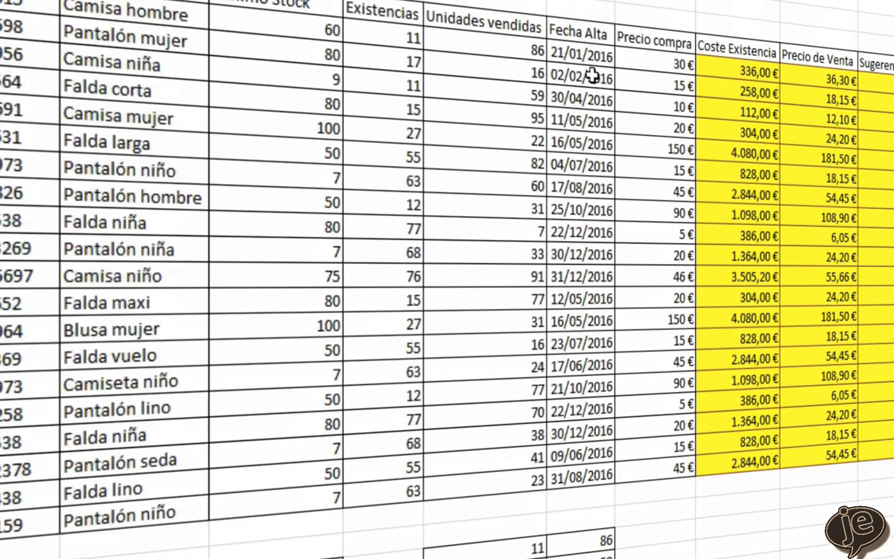
left_click(580, 53)
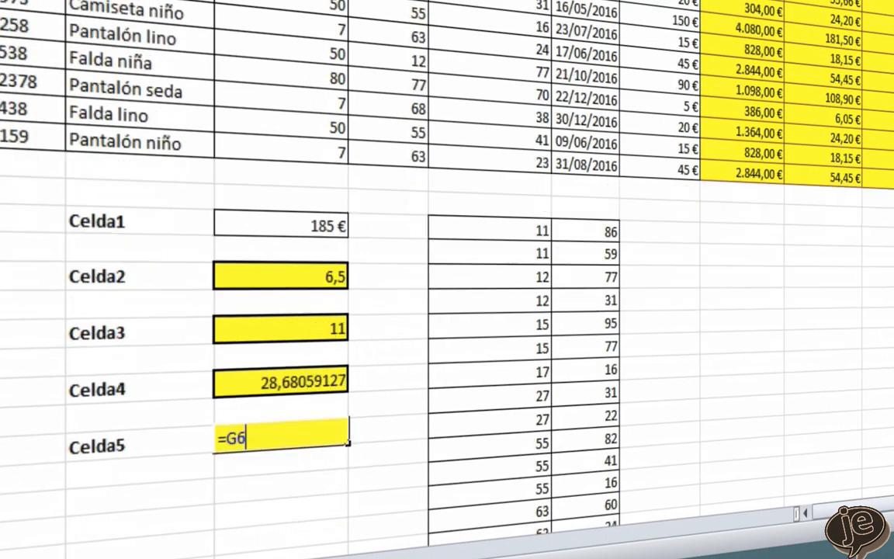
type("-40")
key("Return")
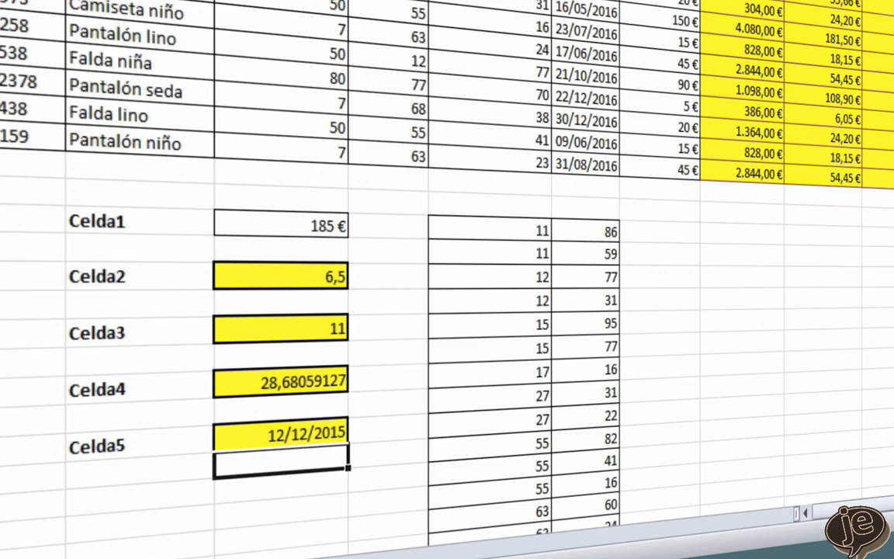
- Open the cell format settings for D36, choose the Personalizada number category and clear the existing format code
left_click(296, 434)
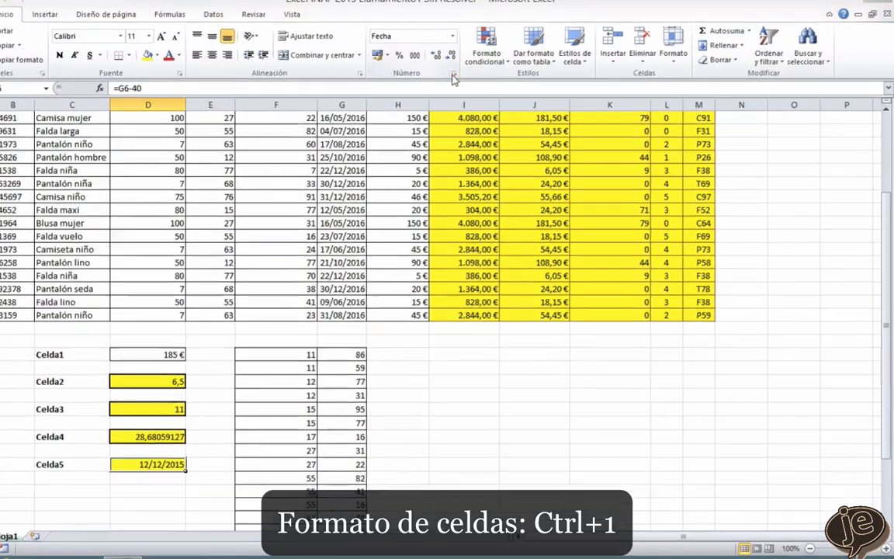
left_click(477, 76)
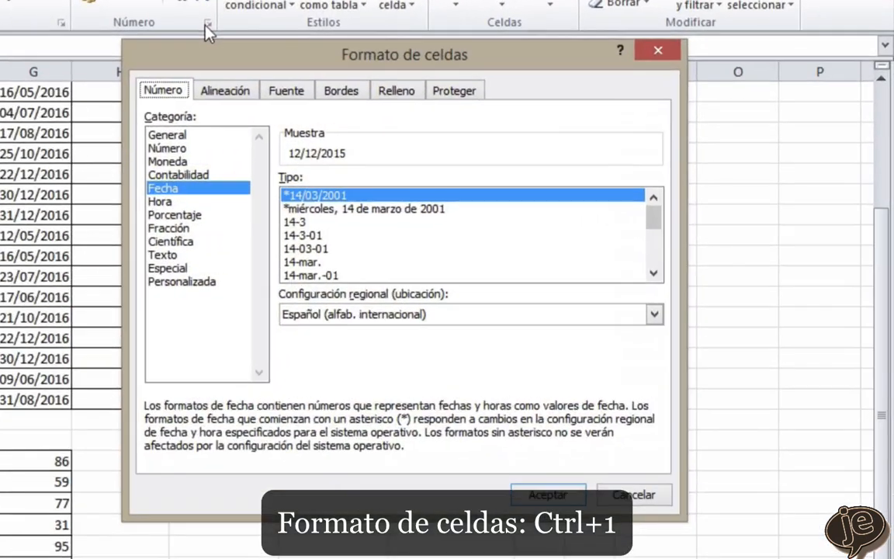
left_click(201, 282)
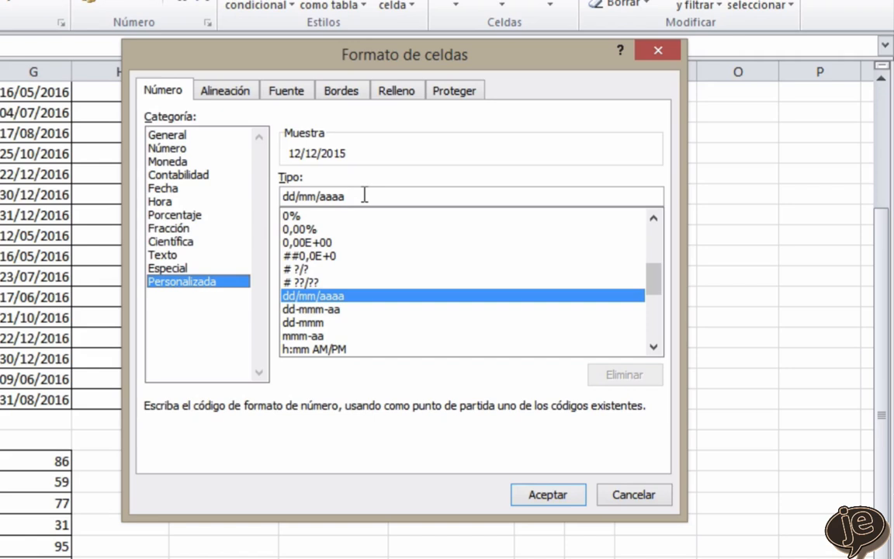
key("BackSpace")
key("BackSpace")
key("BackSpace")
key("BackSpace")
key("BackSpace")
key("BackSpace")
key("BackSpace")
key("BackSpace")
key("BackSpace")
key("BackSpace")
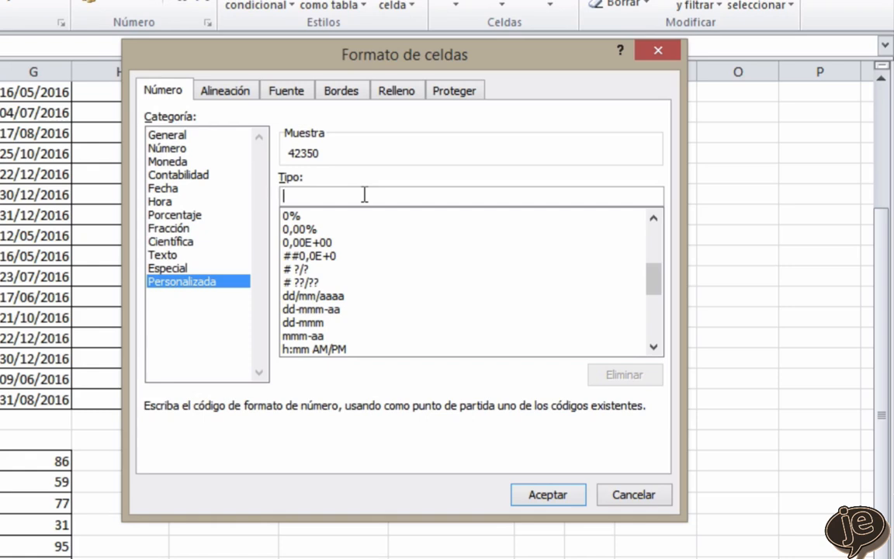
- Enter m.d.aaaa as the custom date format code for D36, apply it and return to the inventory table
type("m")
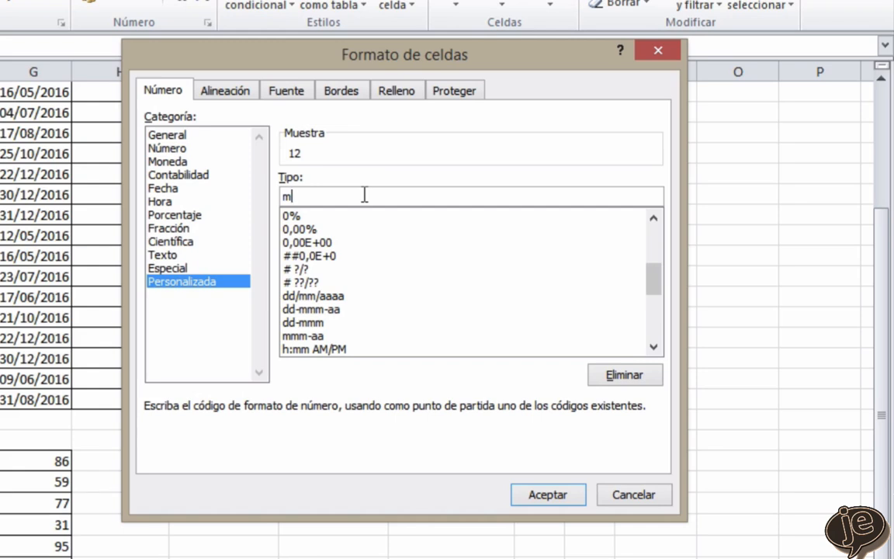
type(".d.aaaa")
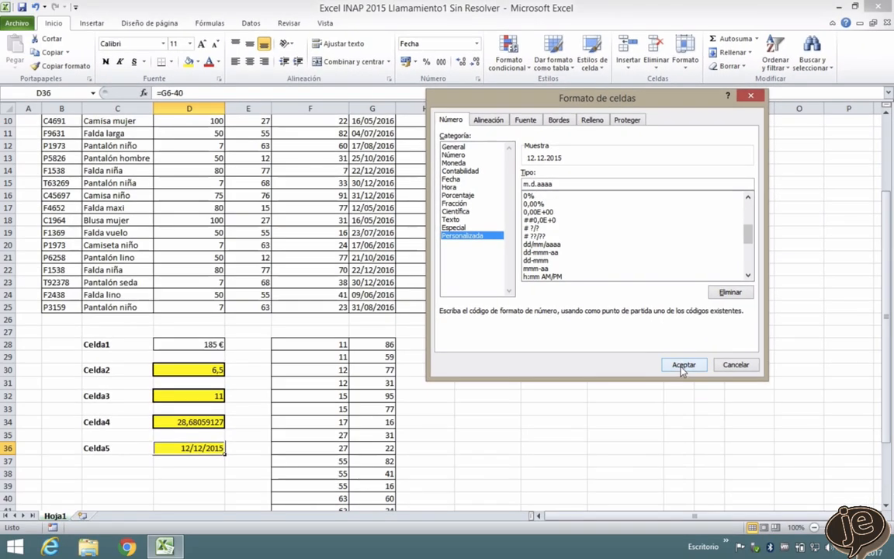
left_click(553, 489)
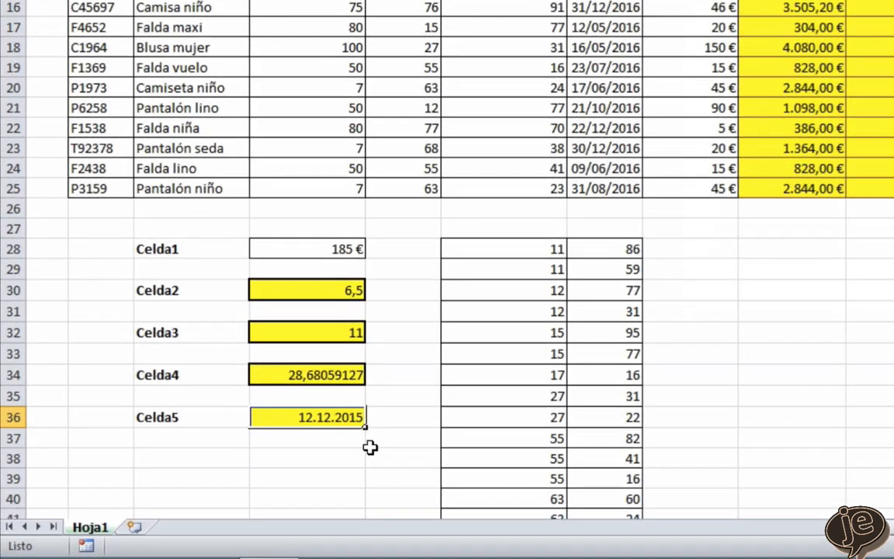
left_click(229, 464)
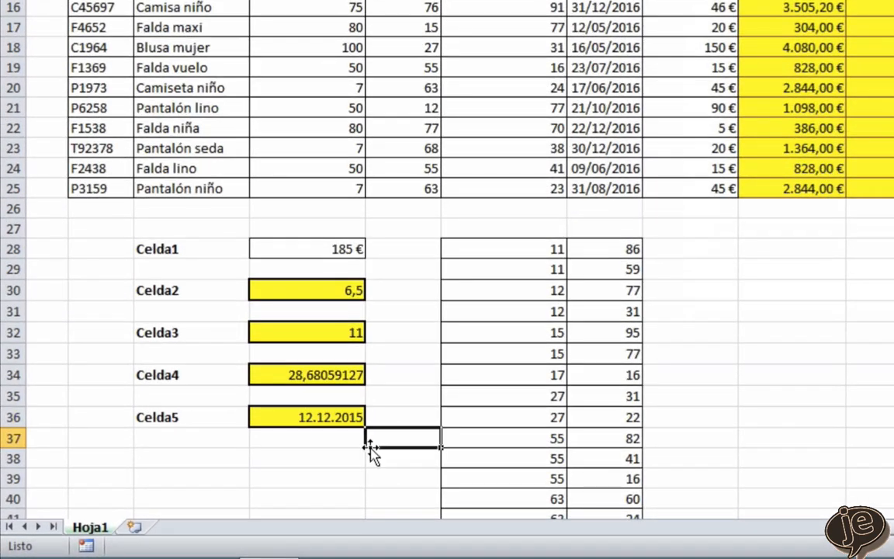
scroll(787, 347, "up", 3)
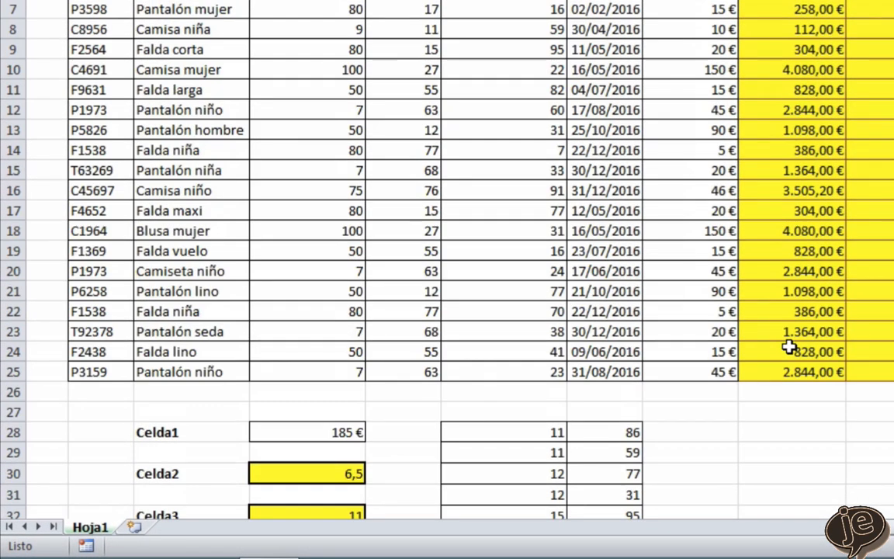